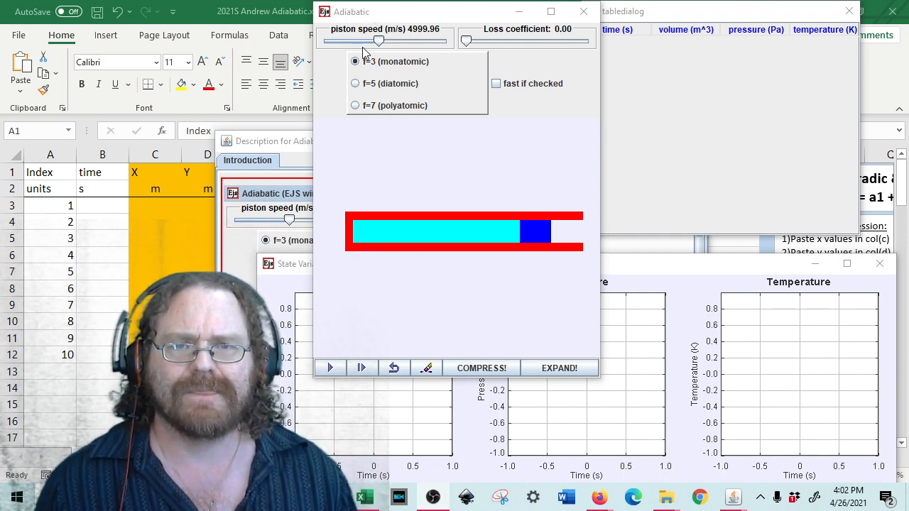
Step: Set the piston speed to 1000 m/s, run the monatomic gas compression, and pause the simulation after the piston stops
drag(380, 44, 320, 41)
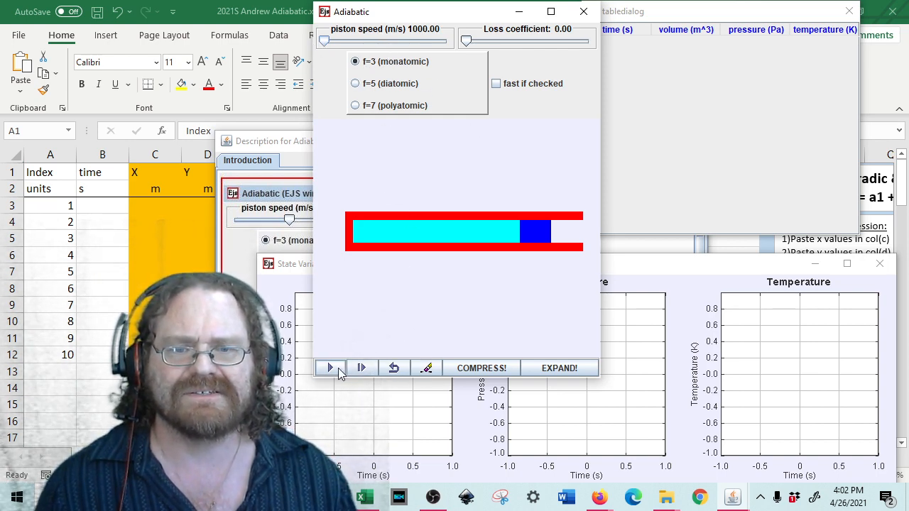
click(476, 369)
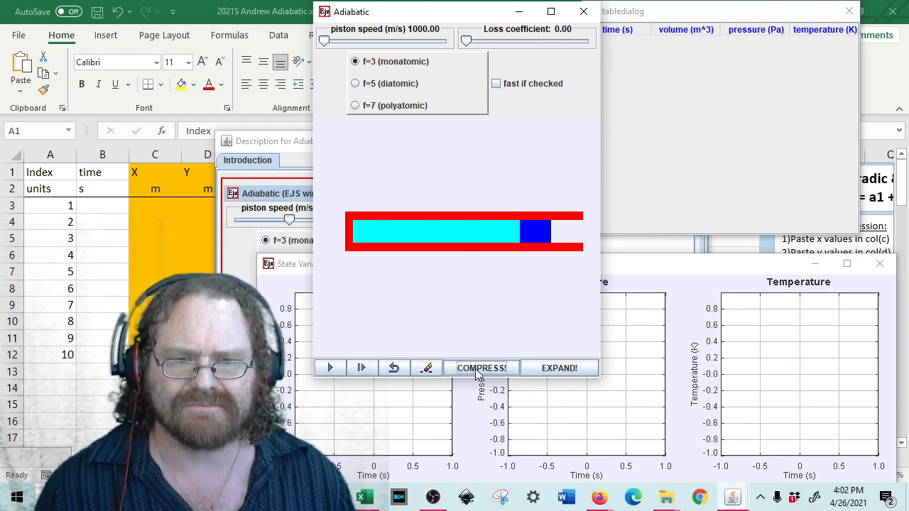
click(329, 368)
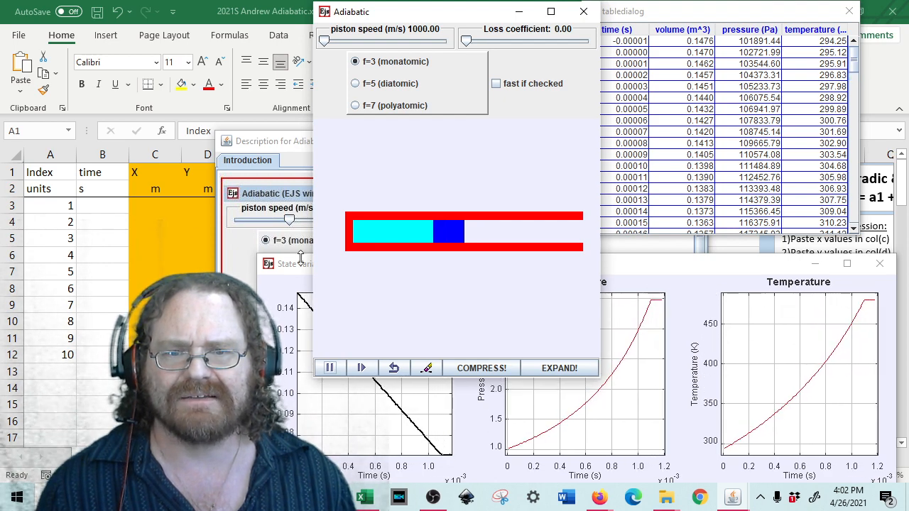
click(330, 367)
Step: Move the State Variables window up to show its plots in full, and bring the Adiabatic simulation back in front
click(298, 279)
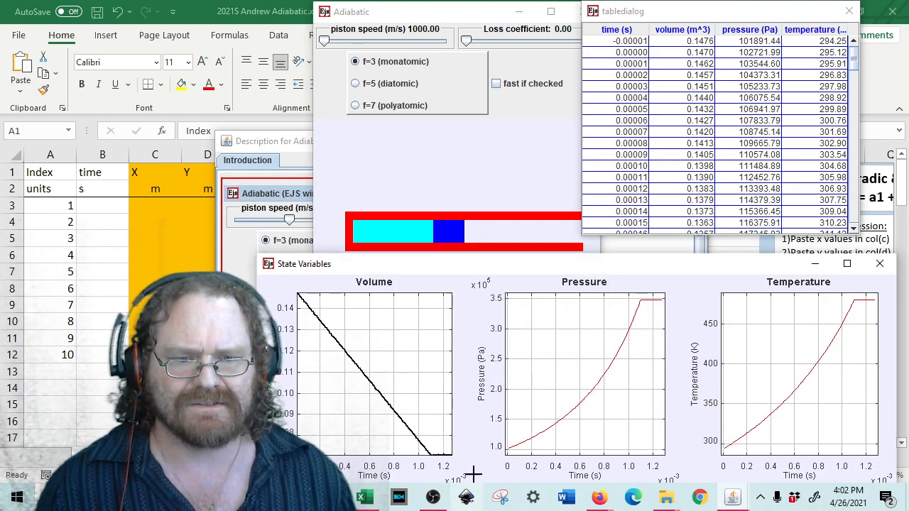
drag(524, 268, 520, 222)
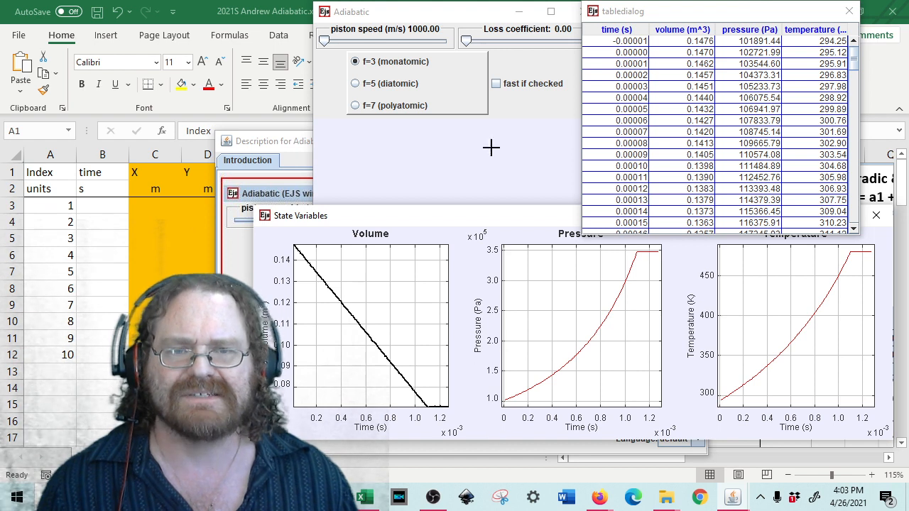
click(511, 154)
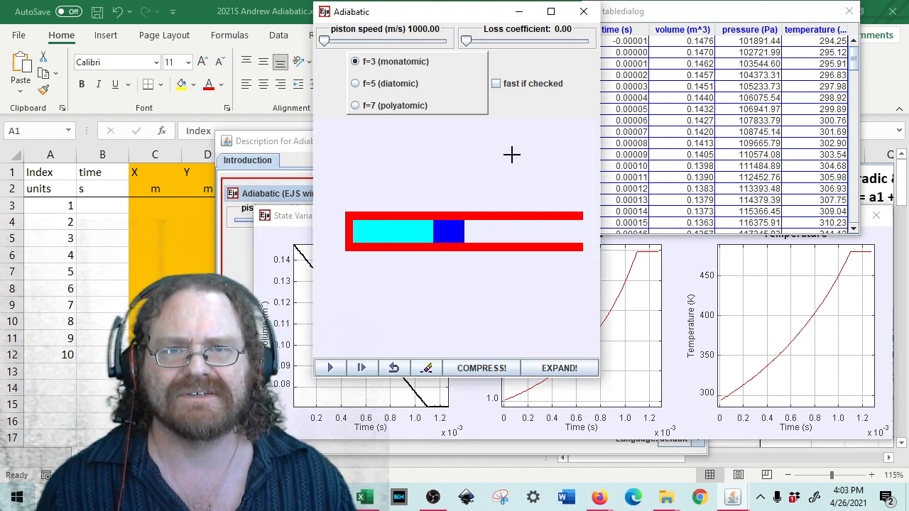
Step: Reset the simulation to its default piston speed, run it while compressing the monatomic gas, and pause it once compression ends
drag(328, 41, 447, 42)
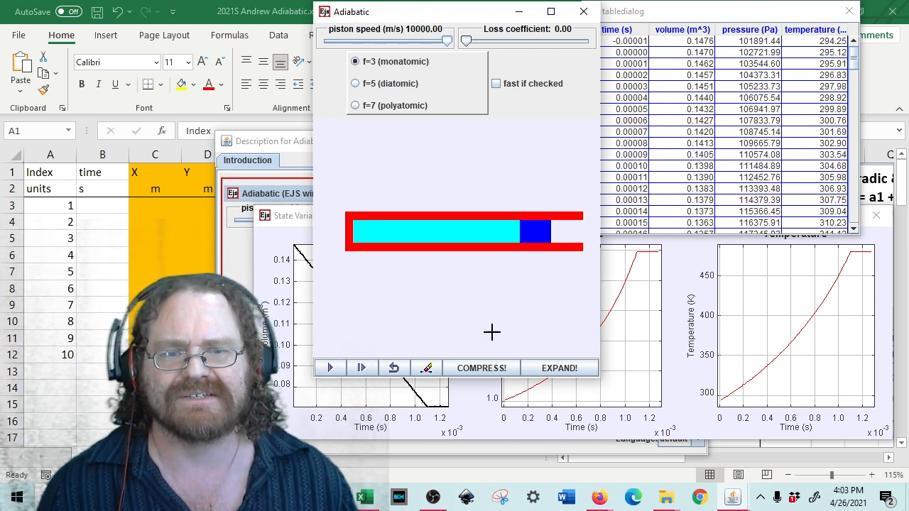
click(395, 368)
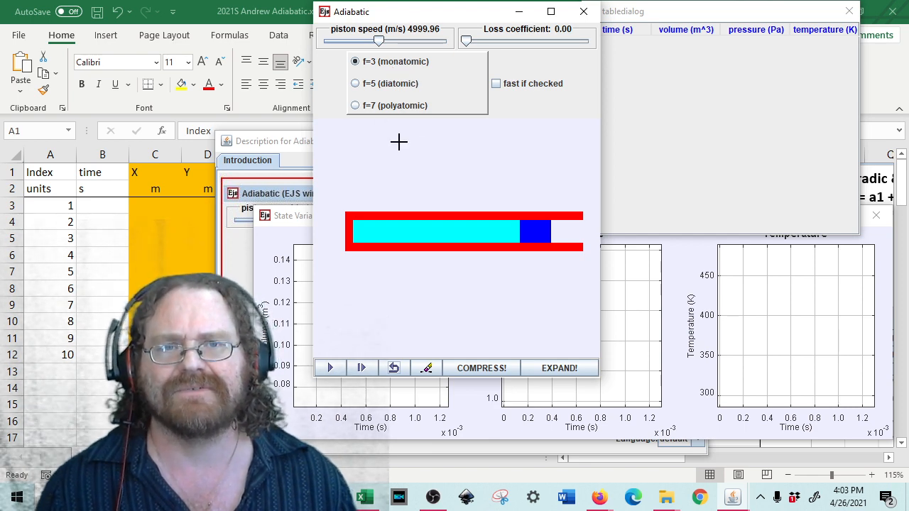
click(482, 368)
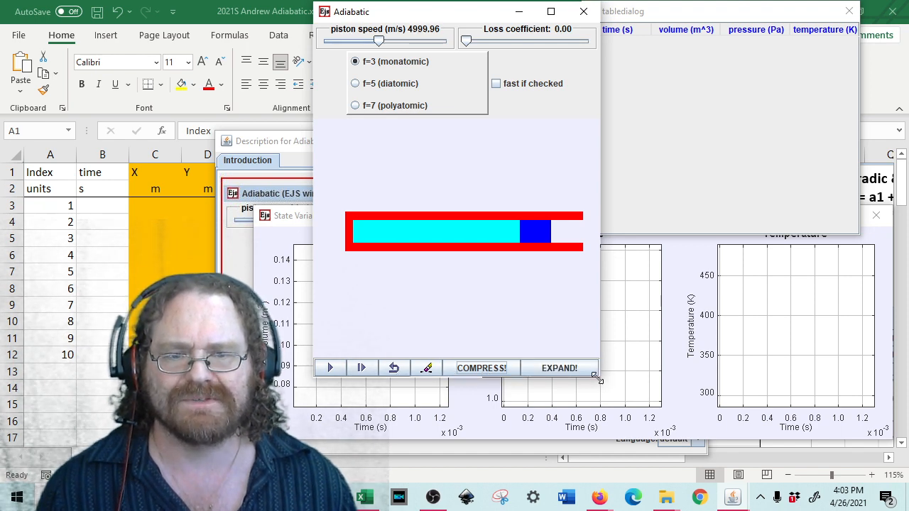
click(330, 368)
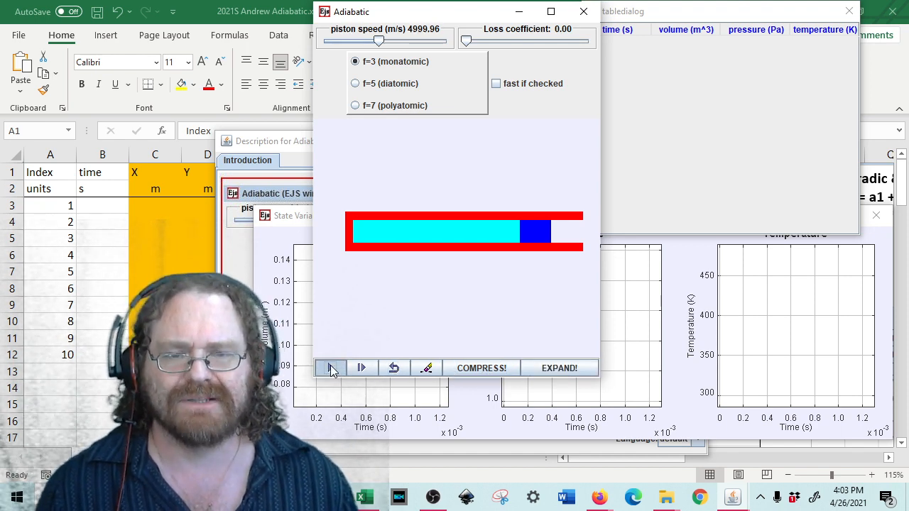
click(494, 369)
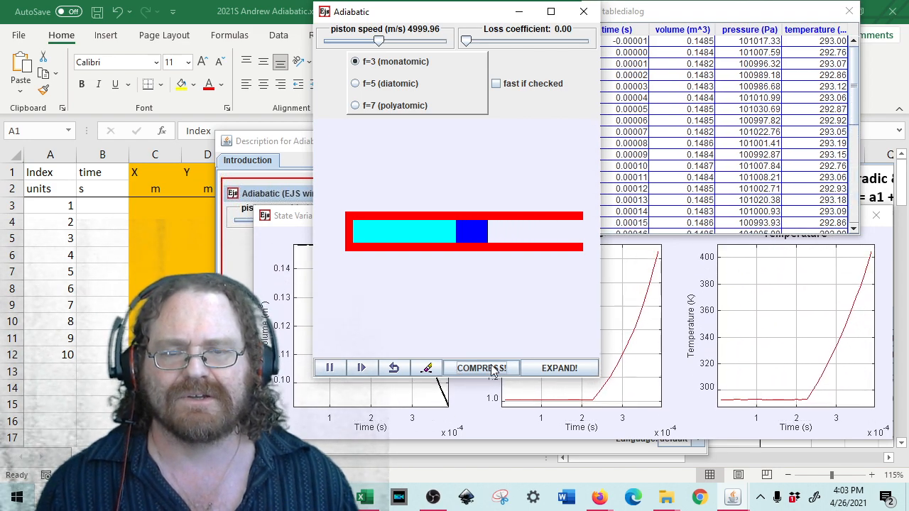
click(330, 369)
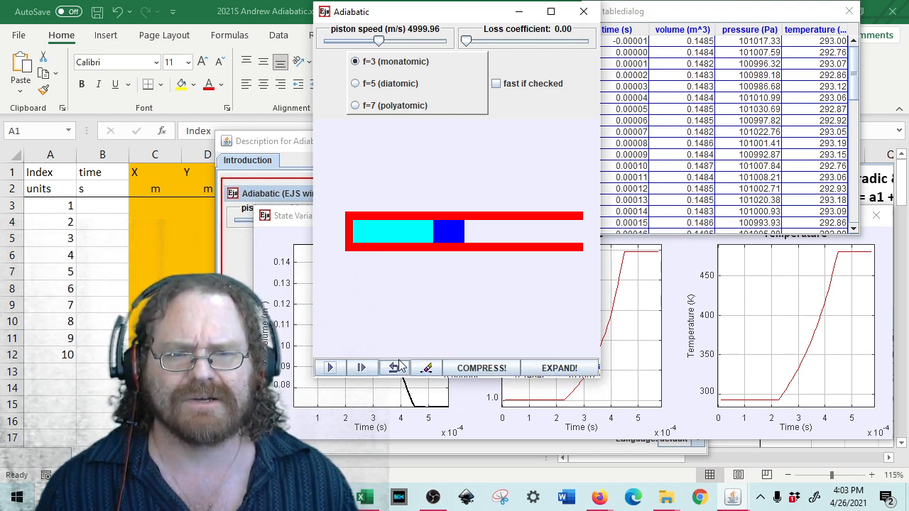
Step: Copy the whole simulation data table and paste it into Excel from cell A3, under the time, volume, pressure and temp headings
click(687, 133)
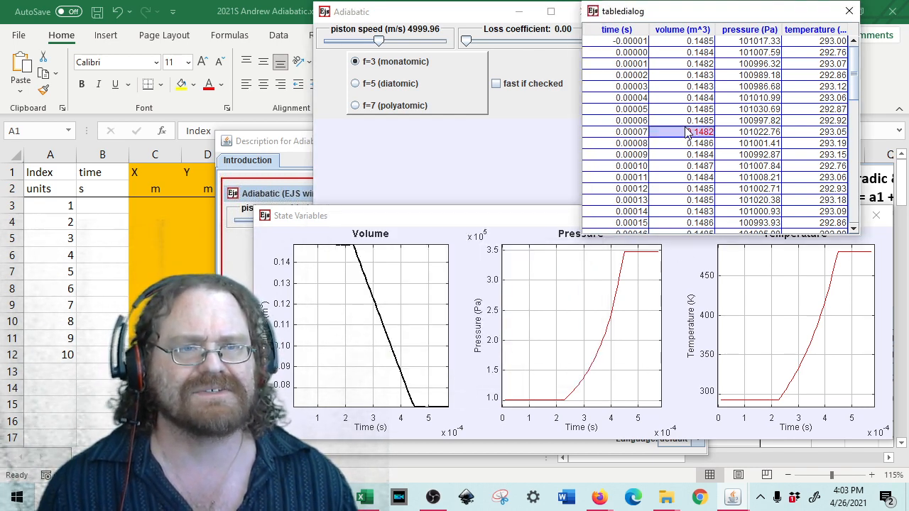
key(ctrl+a)
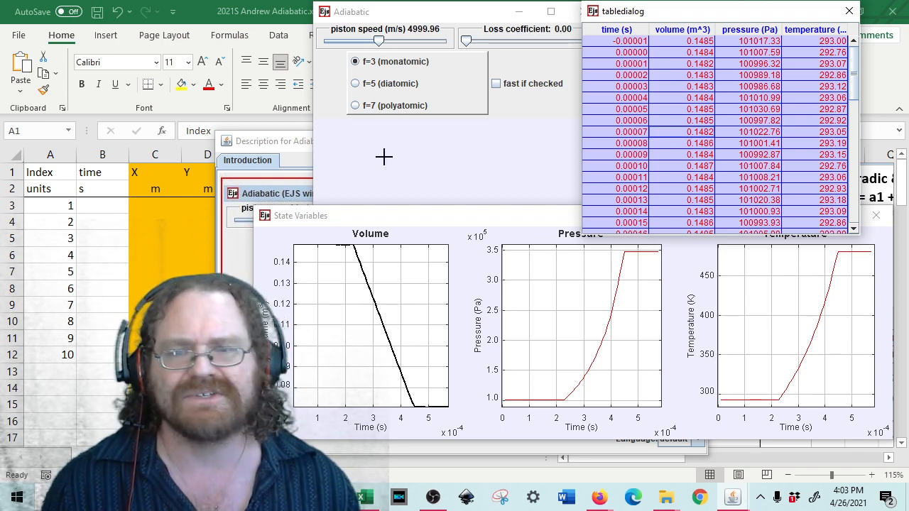
key(alt+Tab)
click(106, 457)
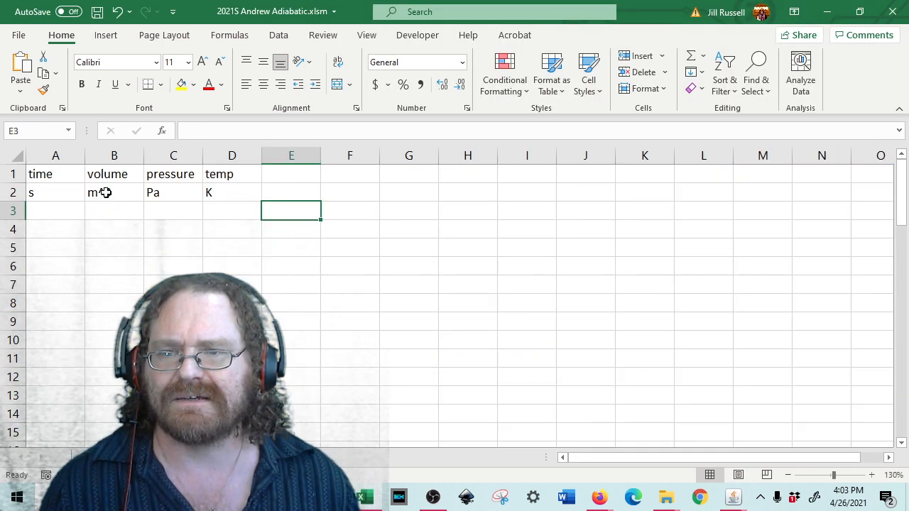
click(49, 216)
right_click(49, 215)
click(106, 154)
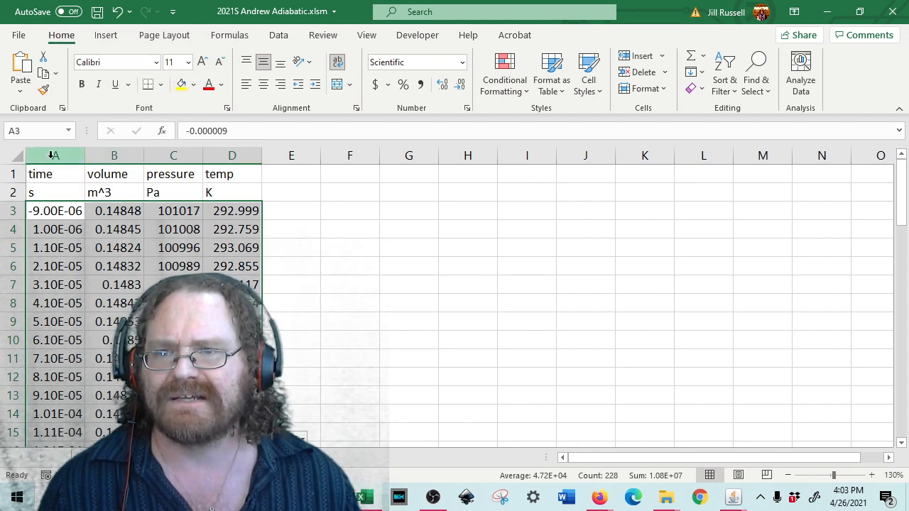
Step: Insert a markers-only scatter chart of volume against time from columns A and B
drag(53, 155, 117, 156)
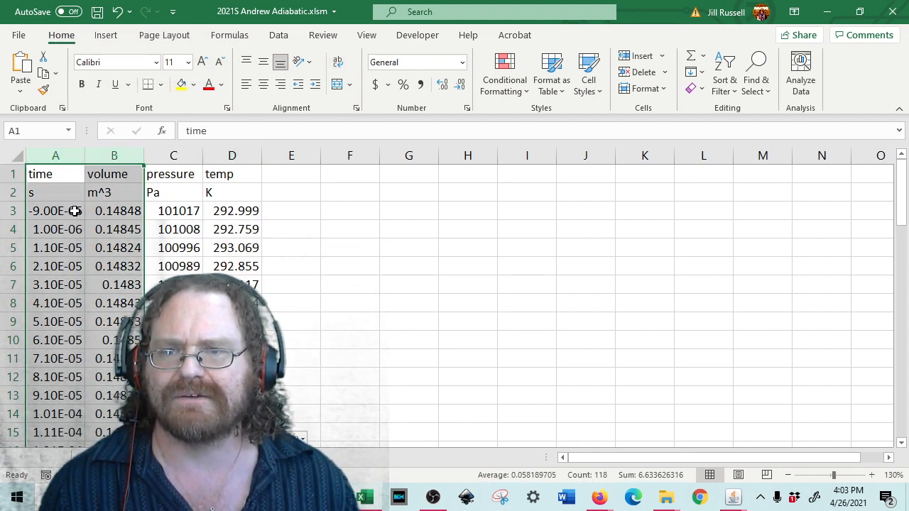
click(105, 35)
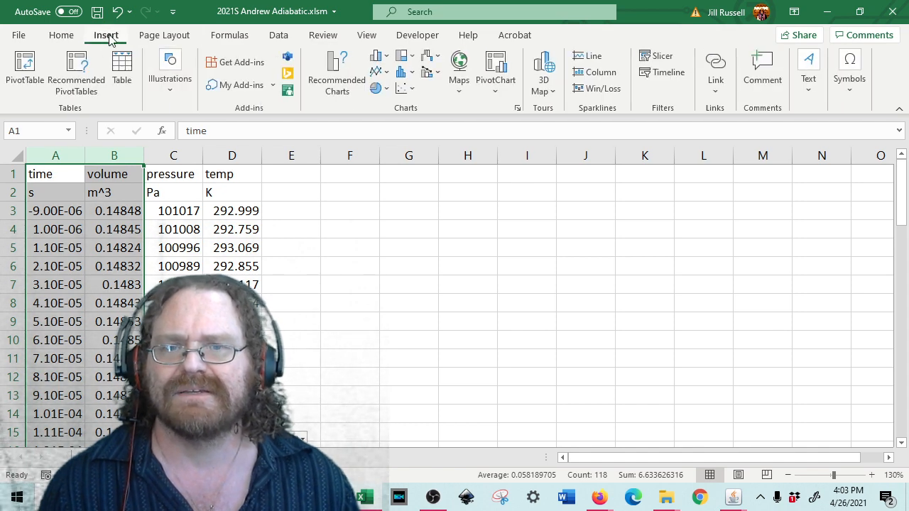
click(402, 90)
click(415, 137)
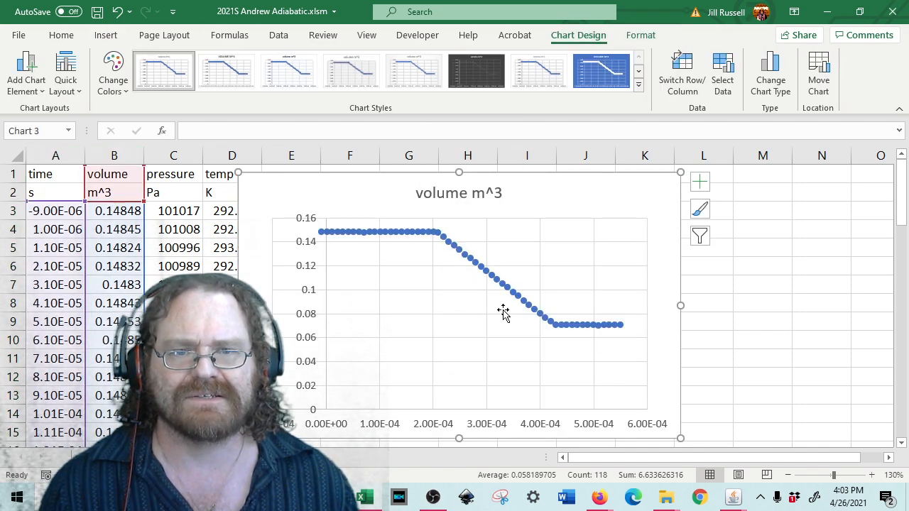
Step: Delete the readings taken before compression starts, cells A3:D24, shifting the remaining cells up
mouse_move(435, 239)
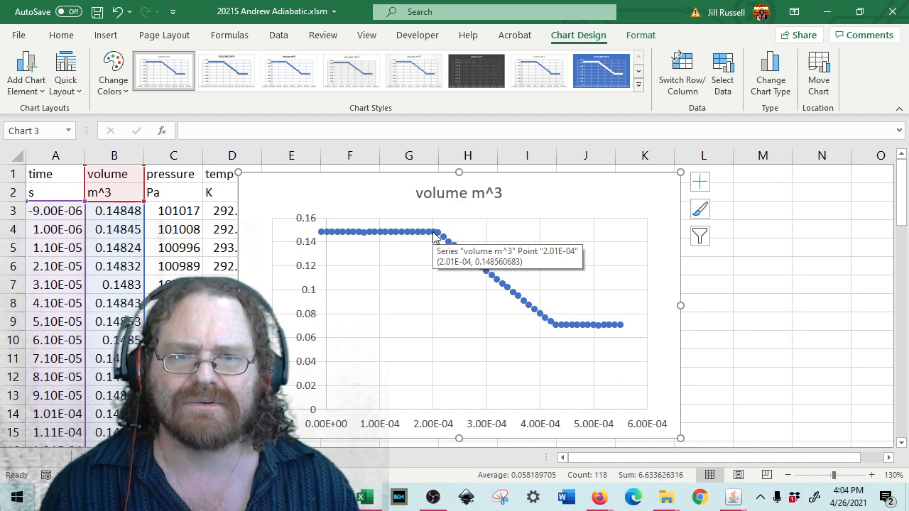
scroll(111, 390, down, 7)
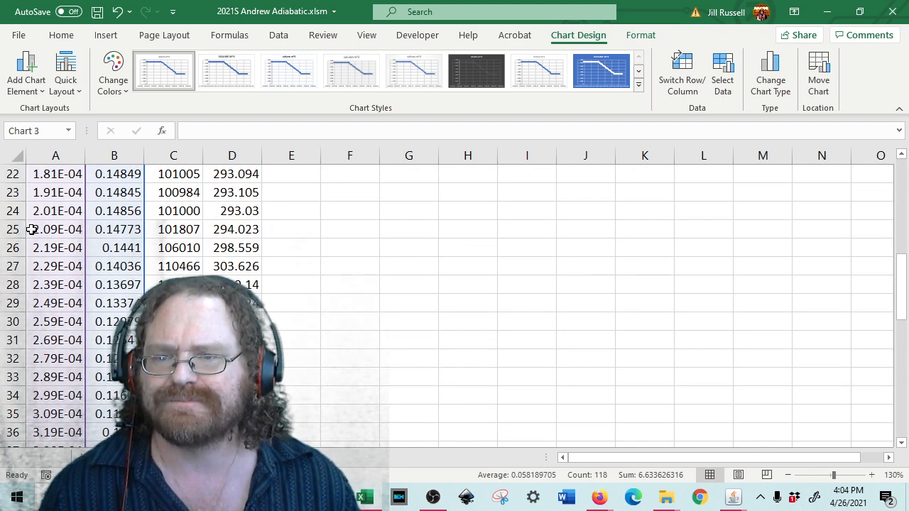
drag(32, 229, 226, 213)
right_click(225, 214)
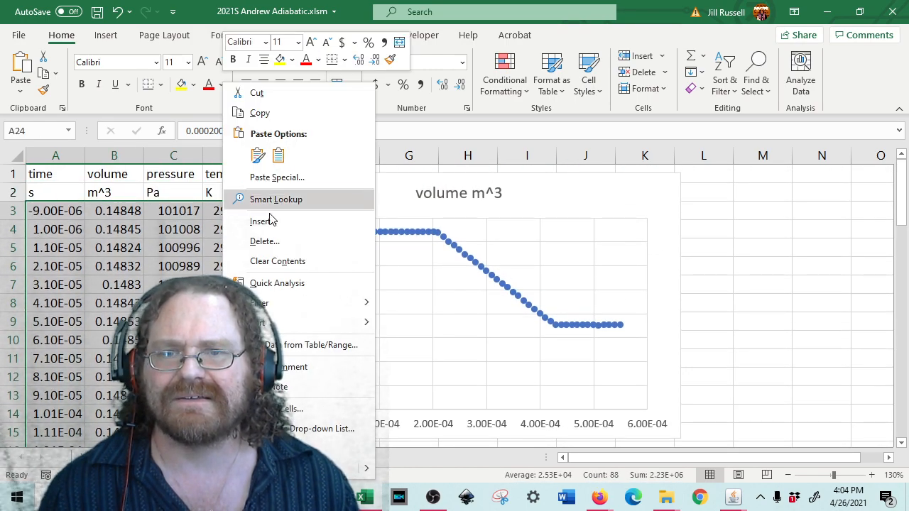
click(263, 242)
click(241, 280)
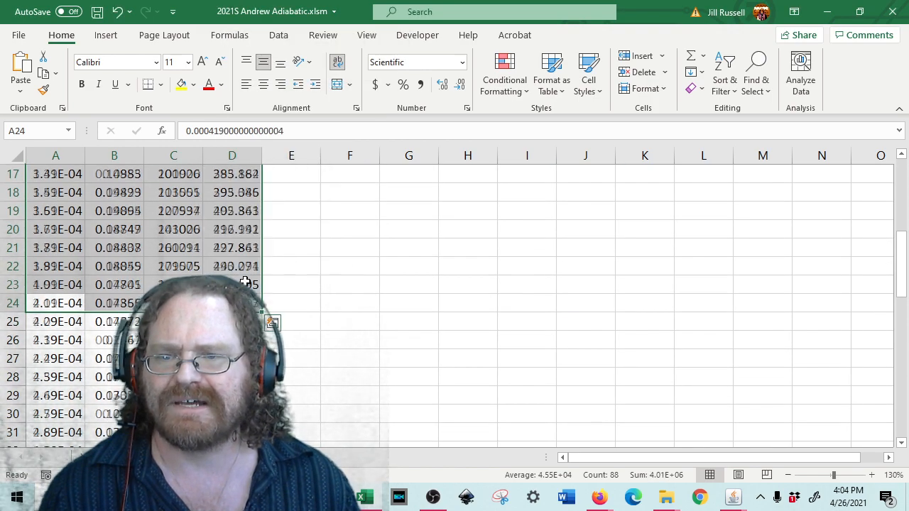
scroll(432, 320, up, 5)
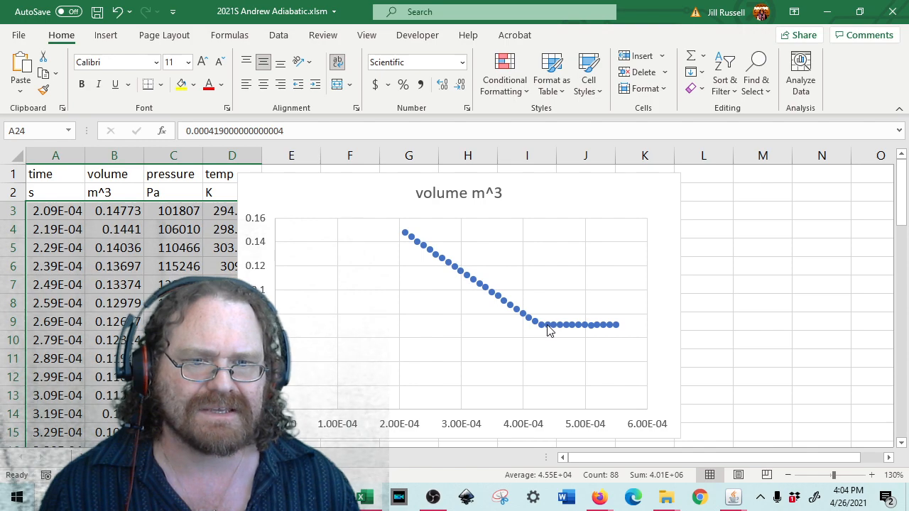
Step: Delete the constant-volume readings after compression ends, cells A26:D37, and move the volume chart clear of the temp column
mouse_move(547, 329)
scroll(112, 294, down, 9)
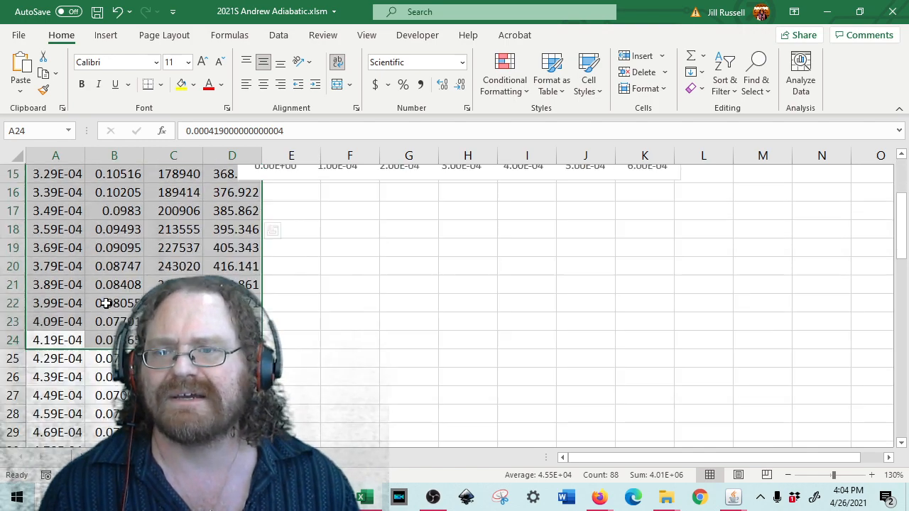
scroll(111, 294, up, 5)
drag(40, 374, 231, 413)
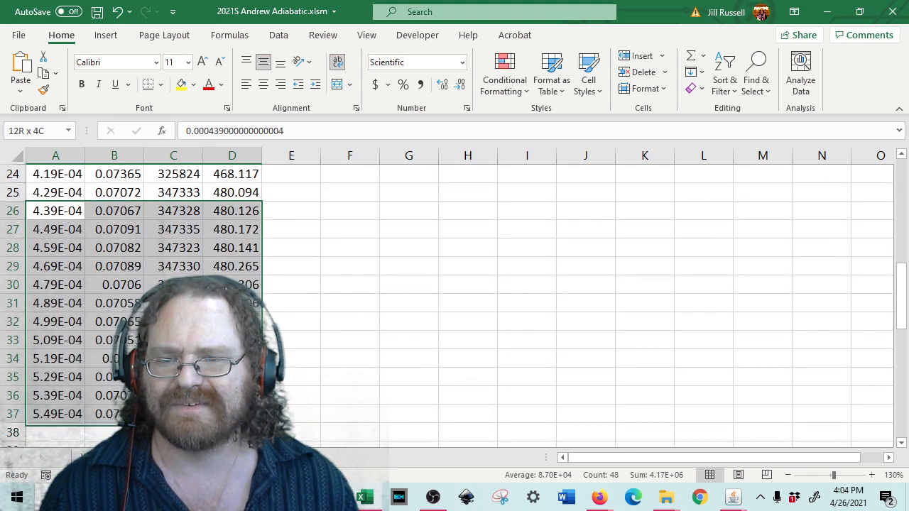
right_click(231, 413)
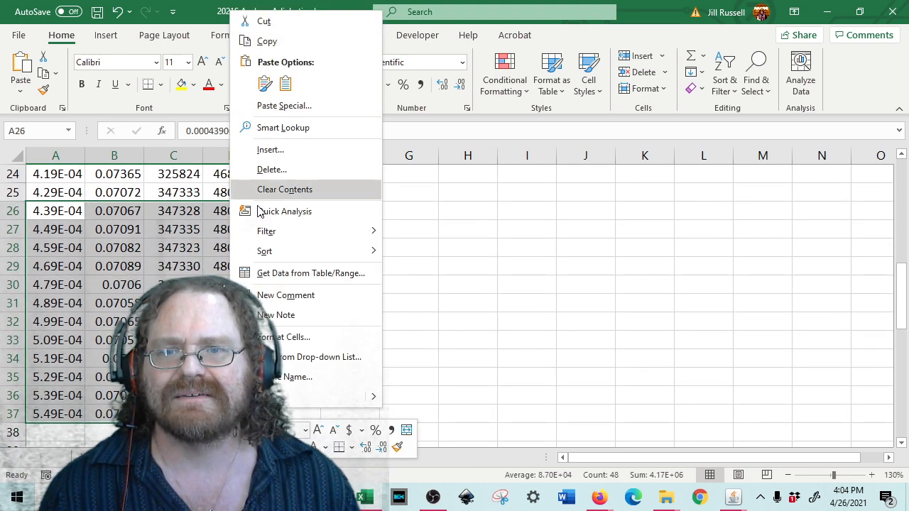
click(273, 171)
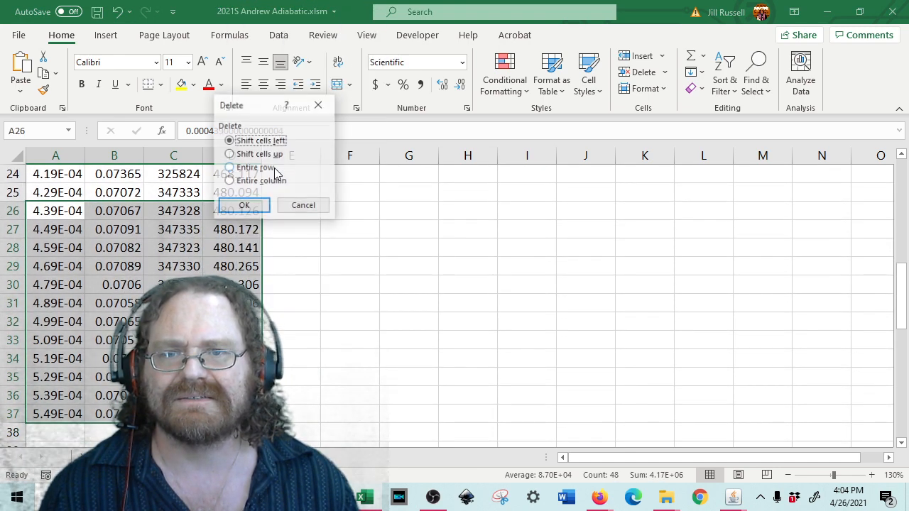
click(242, 208)
scroll(497, 383, up, 8)
drag(561, 203, 593, 197)
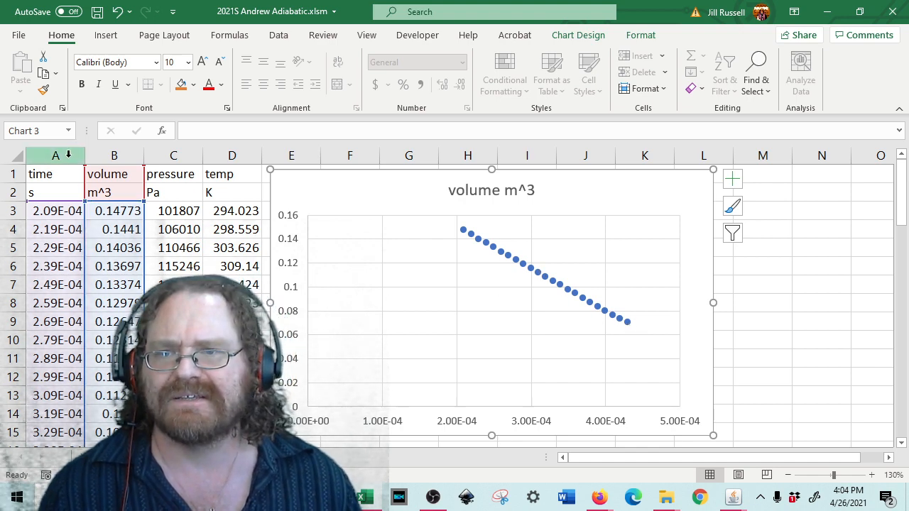
Step: Insert a markers-only scatter chart of pressure against volume from columns B and C
click(122, 155)
drag(122, 156, 182, 154)
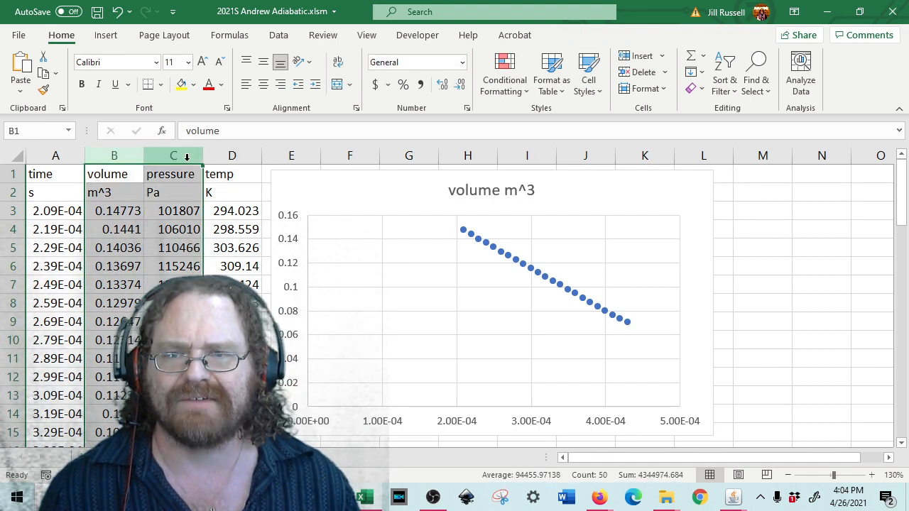
click(106, 34)
click(376, 88)
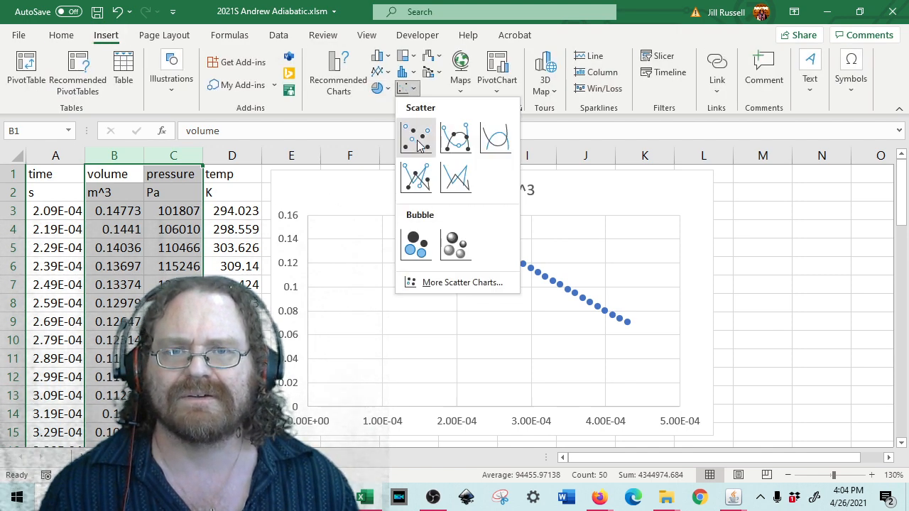
click(416, 138)
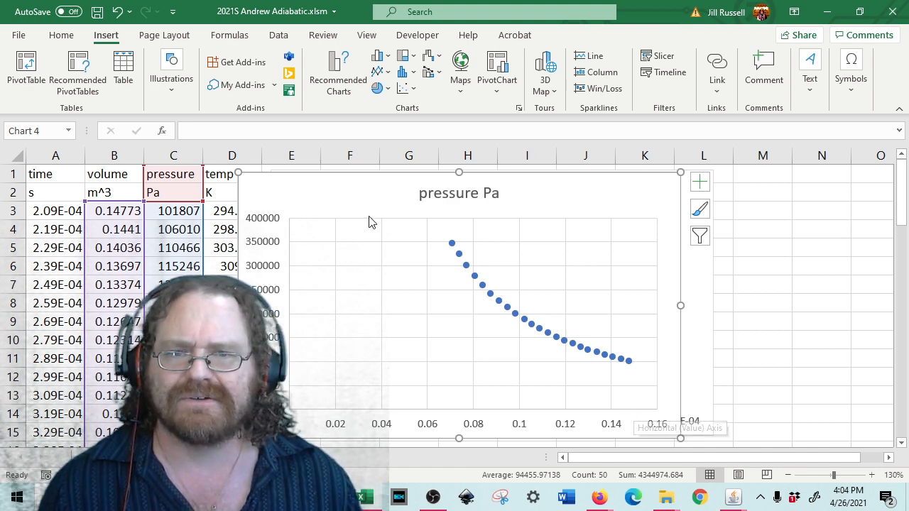
Step: Add axis titles to the pressure chart and name the vertical axis "Pressure (pa)"
click(367, 194)
click(700, 187)
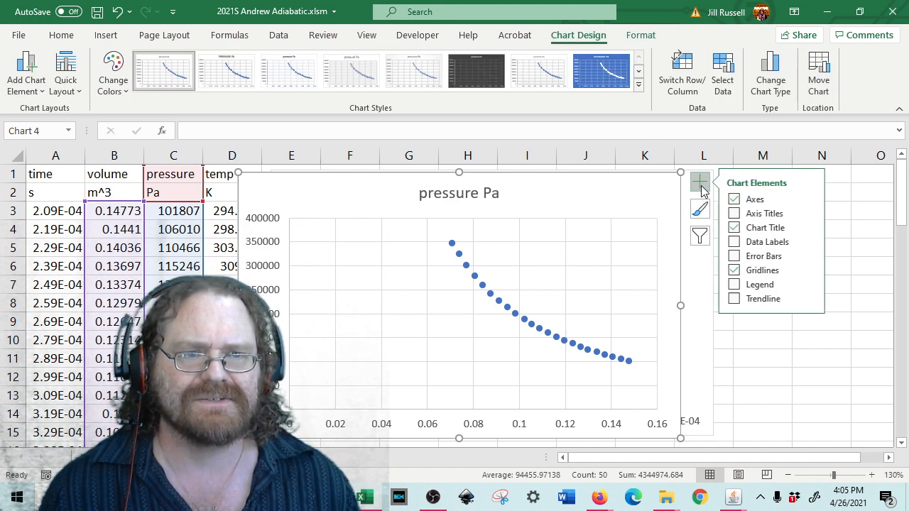
click(750, 213)
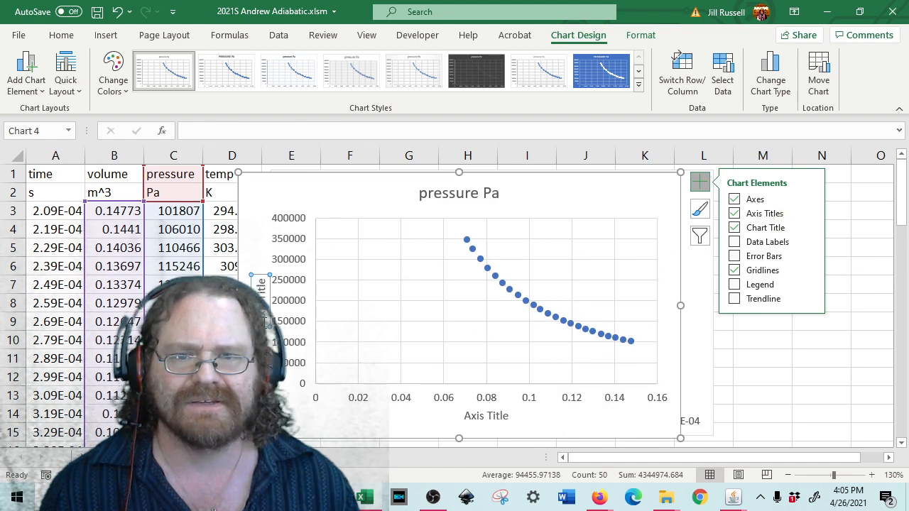
click(267, 319)
text(Pr)
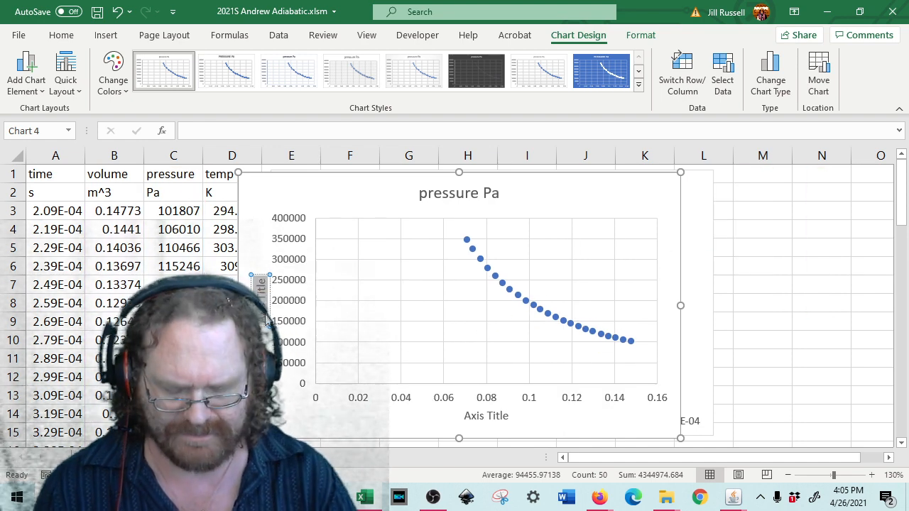
text(essure)
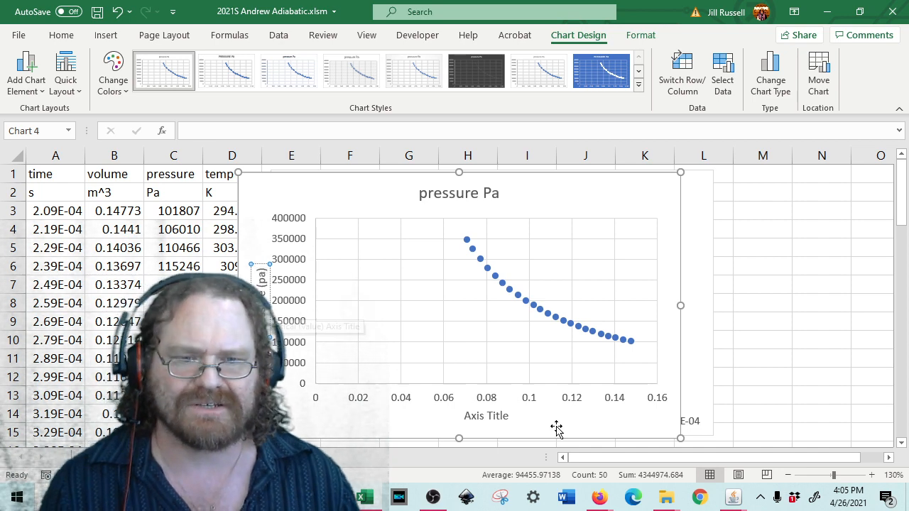
Step: Title the horizontal axis of the pressure chart "Volume (m^3)"
double_click(506, 415)
drag(508, 415, 460, 415)
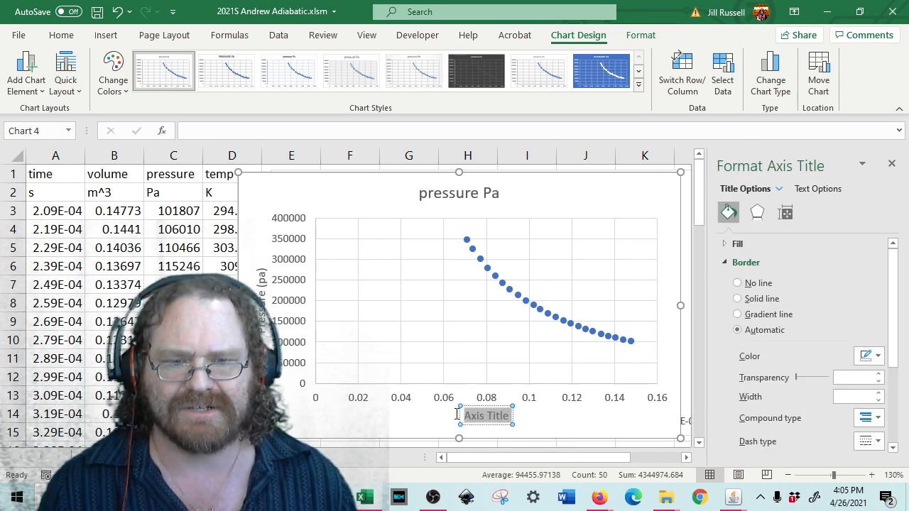
text(Vp)
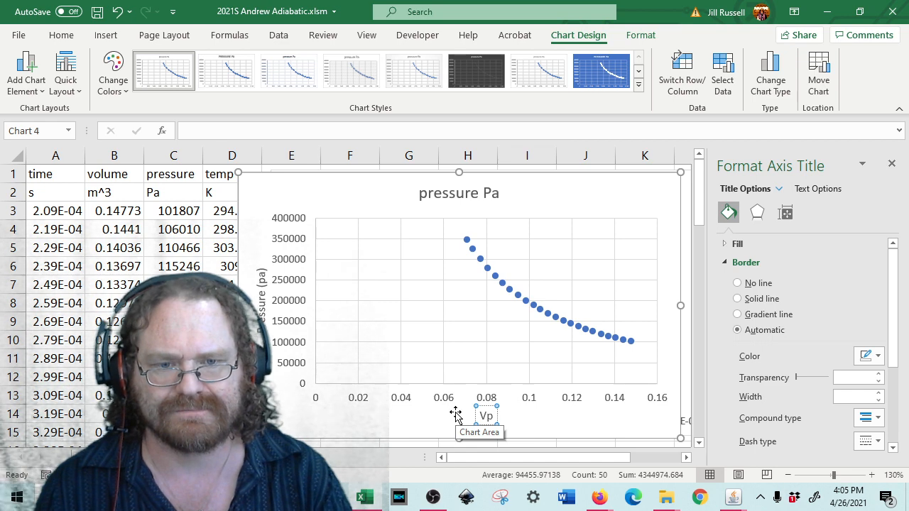
text(lumn)
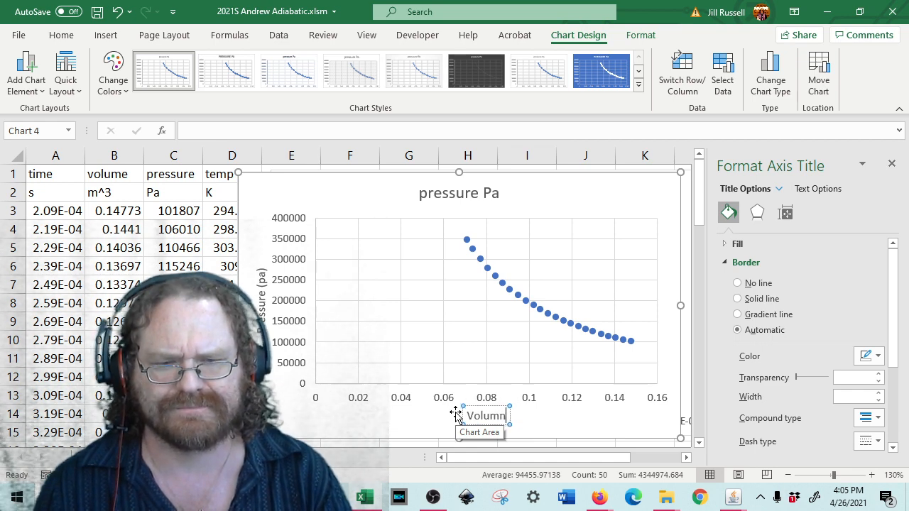
key(BackSpace)
text(e)
key(BackSpace)
text(e)
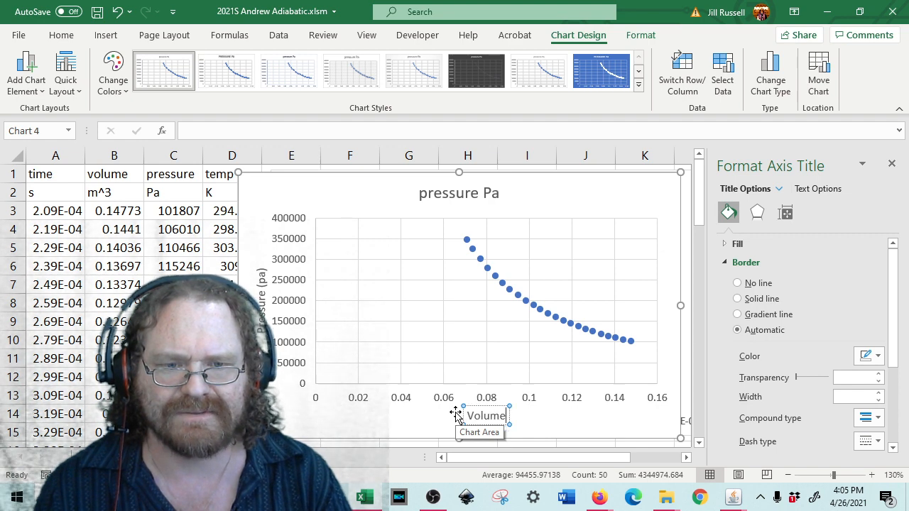
text( (m^2))
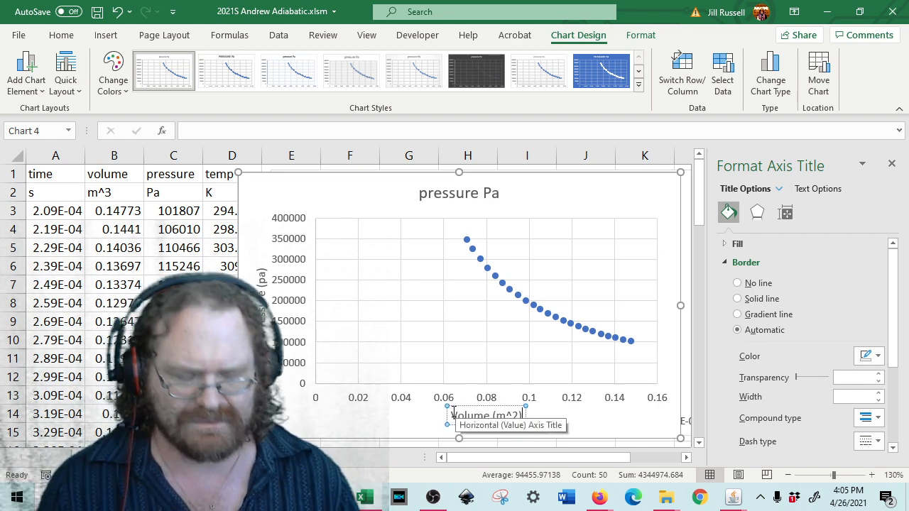
key(BackSpace)
key(BackSpace)
text(3))
click(576, 422)
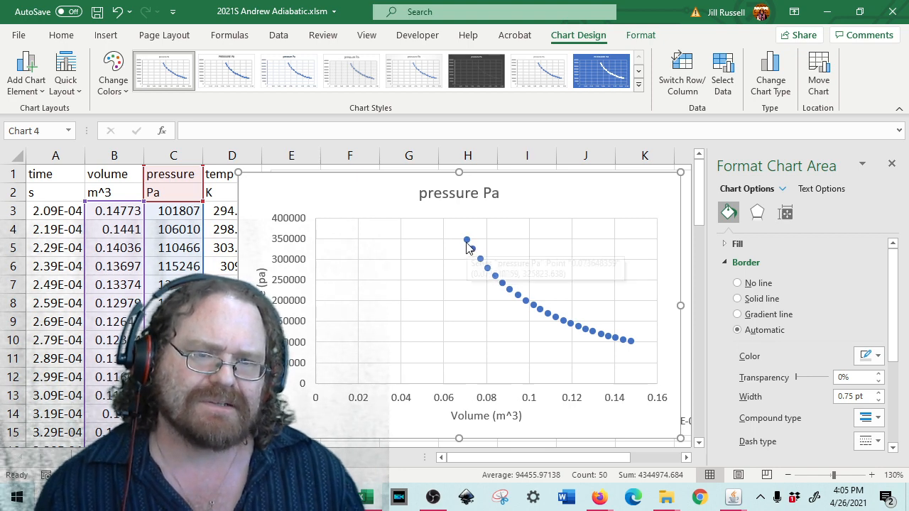
mouse_move(469, 246)
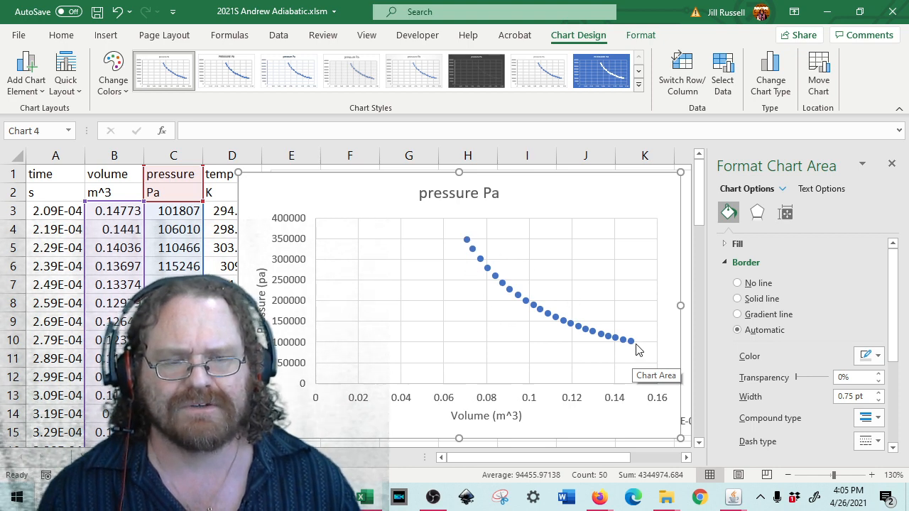
mouse_move(634, 346)
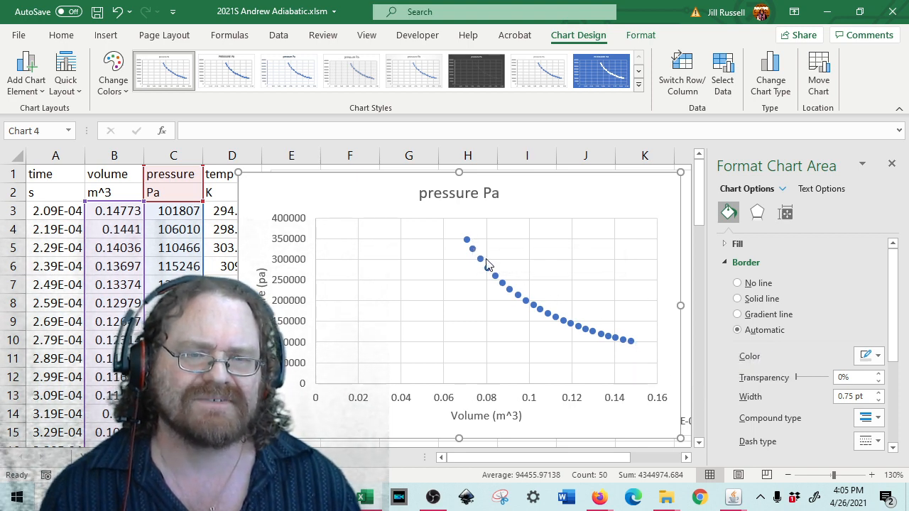
mouse_move(487, 264)
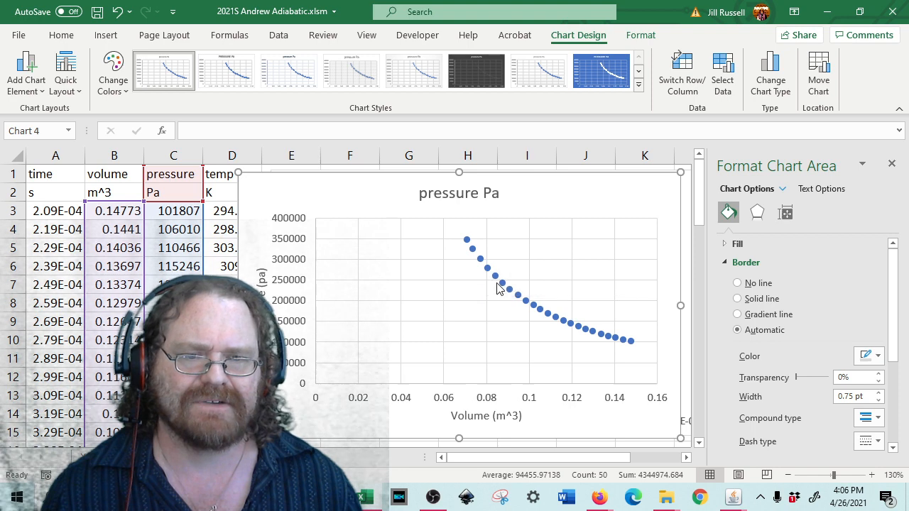
mouse_move(467, 243)
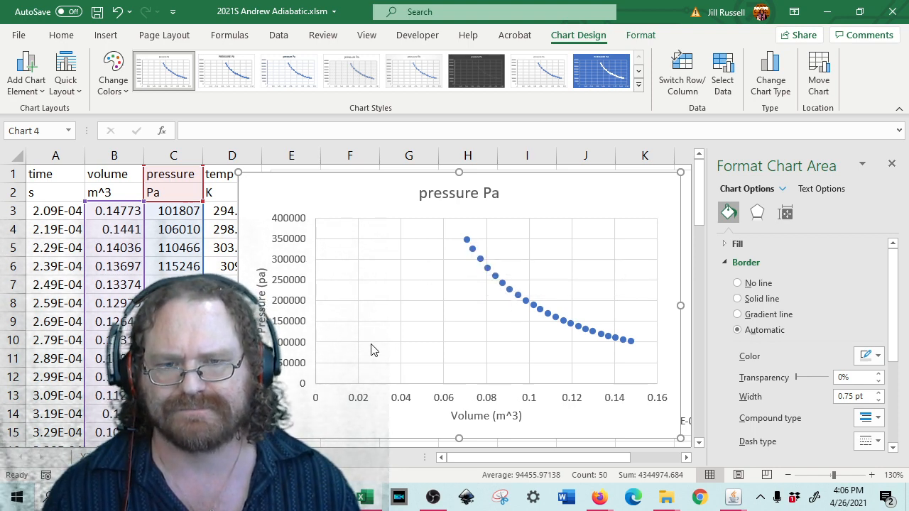
Step: Move the pressure chart and the volume chart aside so that columns E and F are free, and close the formatting options
drag(359, 190, 553, 293)
click(891, 164)
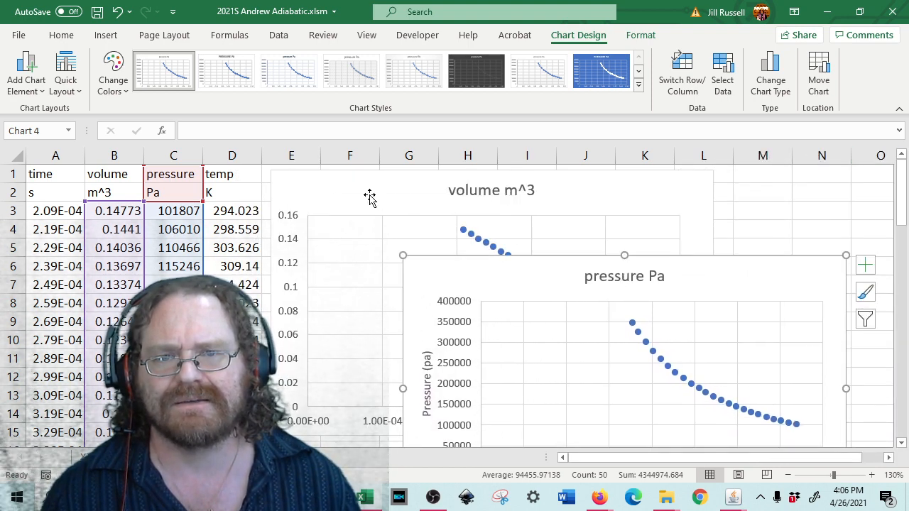
double_click(370, 197)
drag(369, 192, 507, 180)
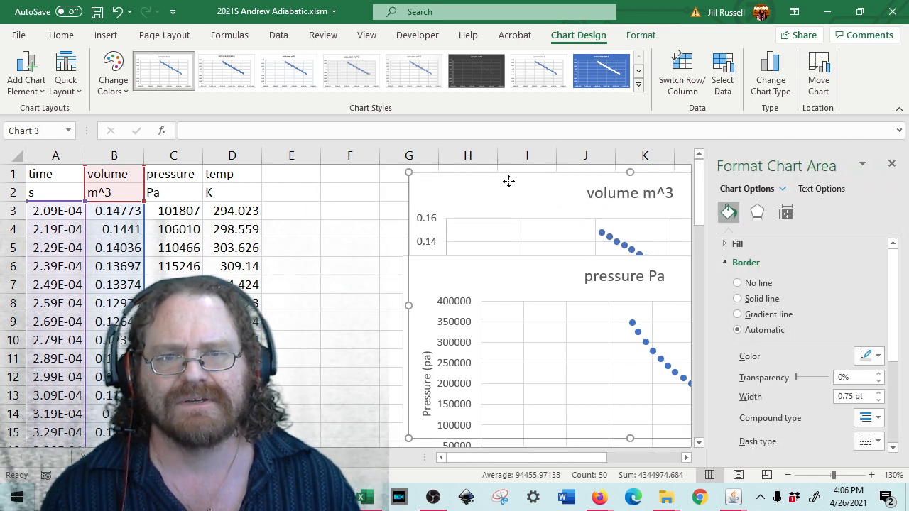
click(891, 164)
Step: Head a new column with "model" in E1 and the unit "Pa" in E2
click(286, 174)
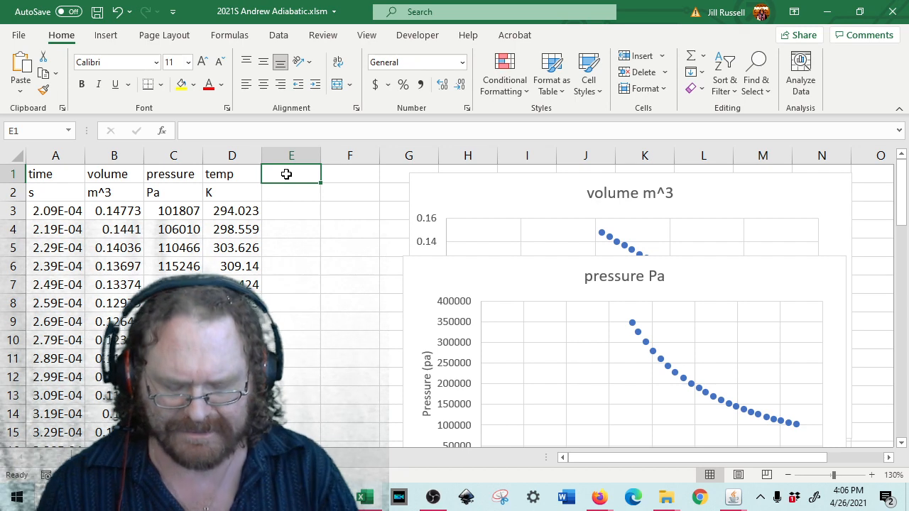
text(model)
key(Return)
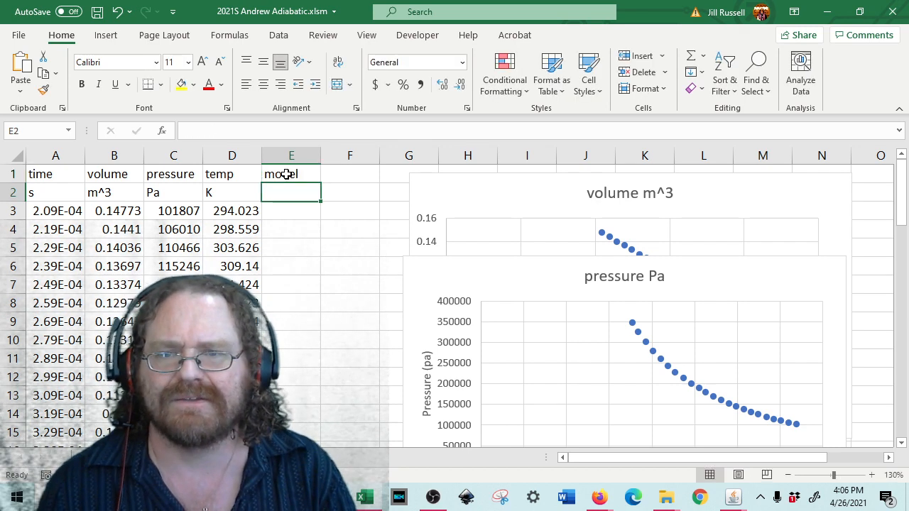
text(Pa)
key(Return)
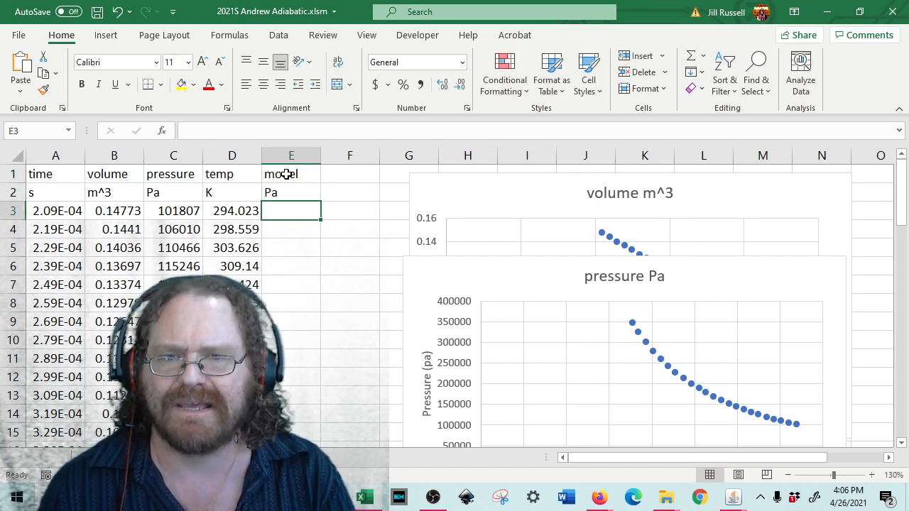
Step: Begin the model formula in E3 as the first pressure times the first volume to the 5/3 power, =C3*B3^(5/3)
text(=)
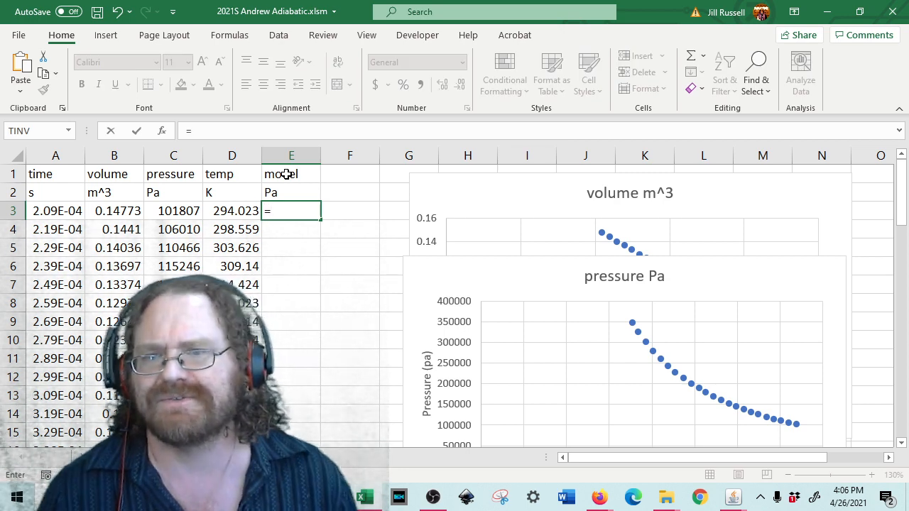
click(176, 211)
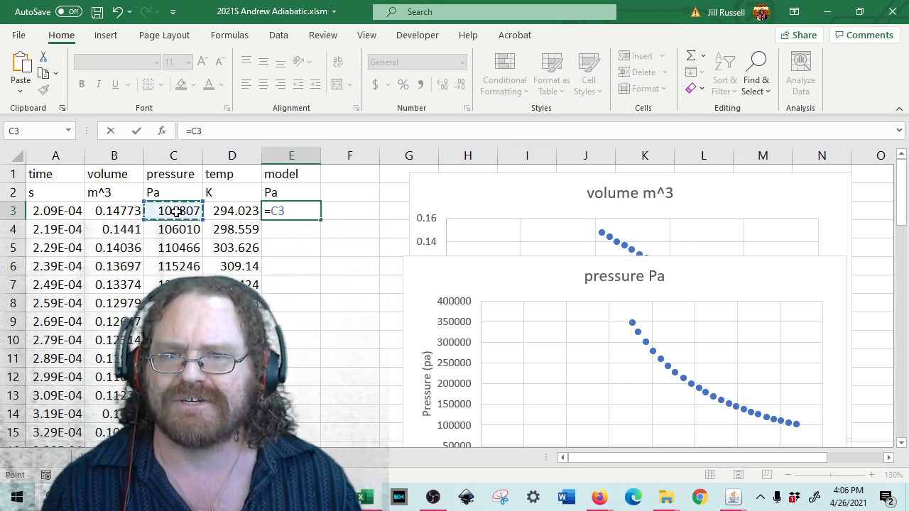
text(*)
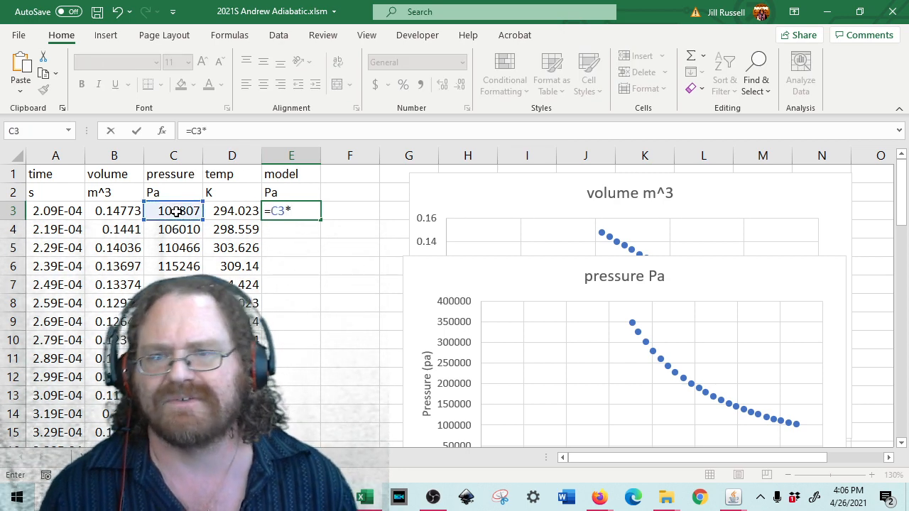
click(113, 210)
text(^())
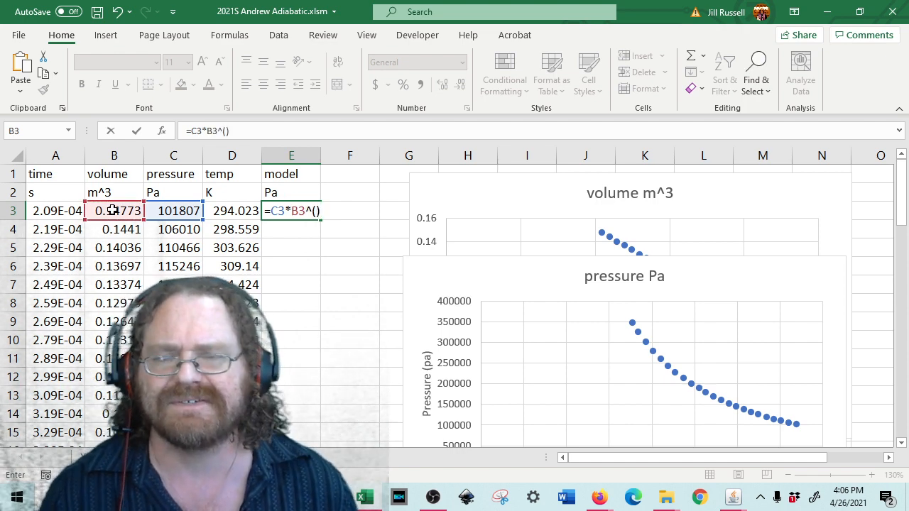
click(226, 130)
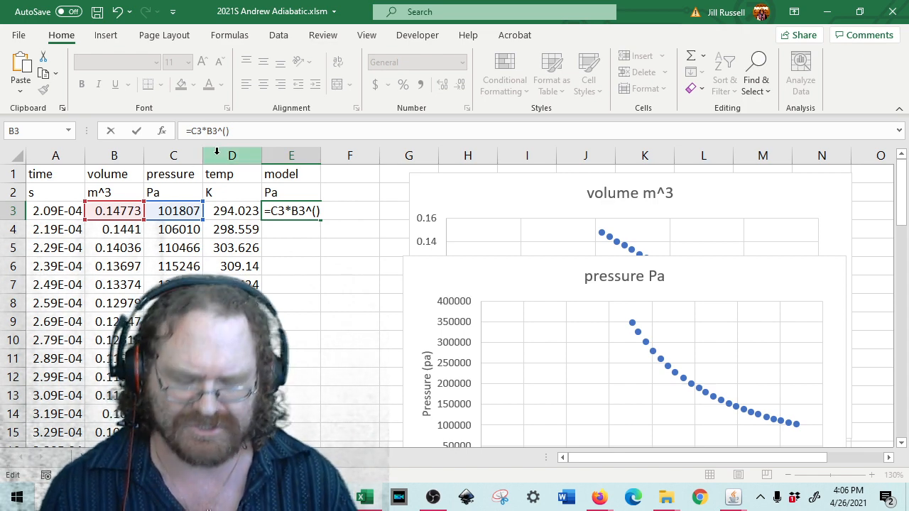
text(5/3)
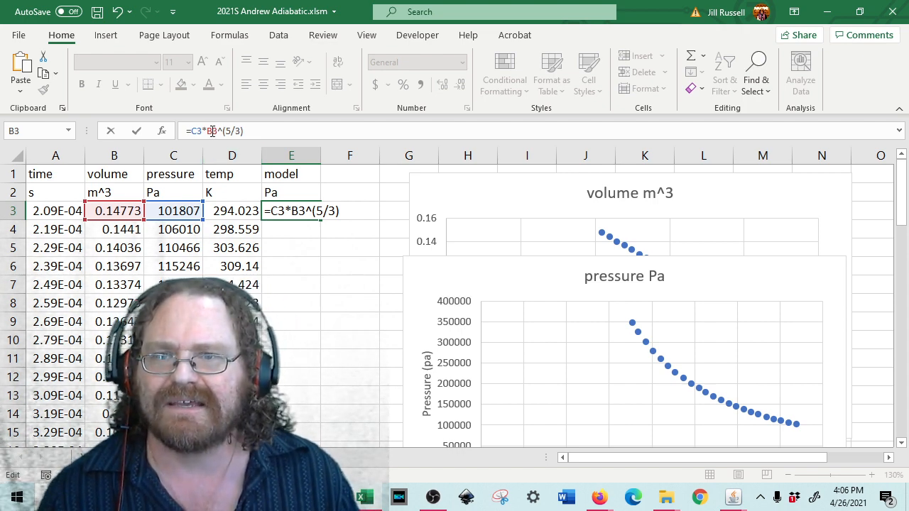
Step: Make the C3 and B3 references absolute and divide by relative B3^(5/3), completing E3 as =$C$3*$B$3^(5/3)/B3^(5/3)
key(F4)
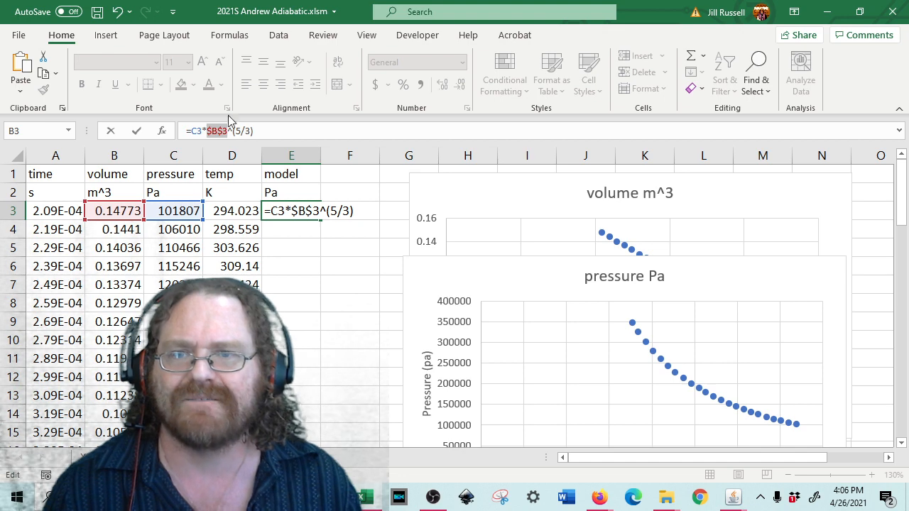
click(198, 131)
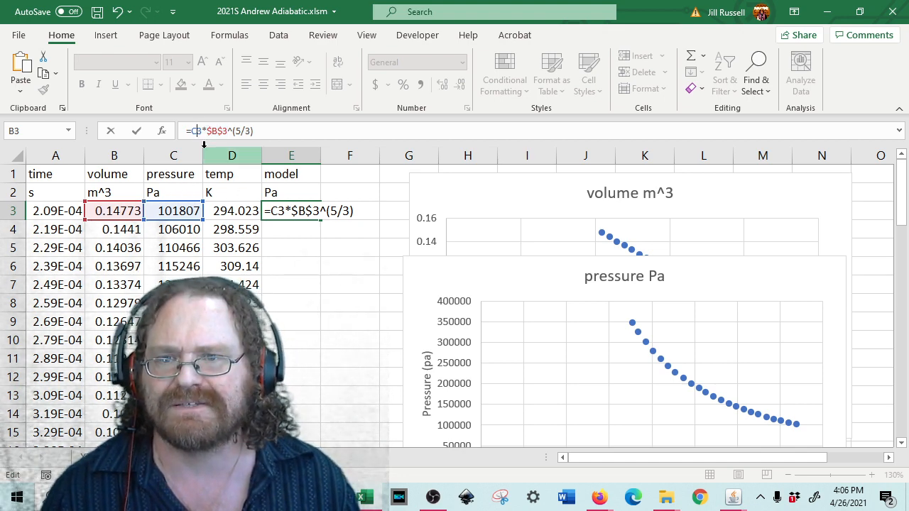
key(F4)
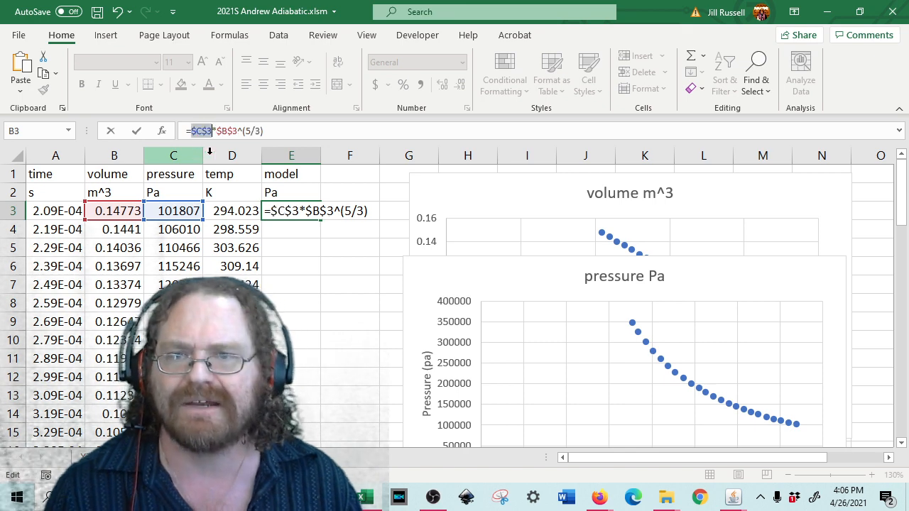
click(287, 129)
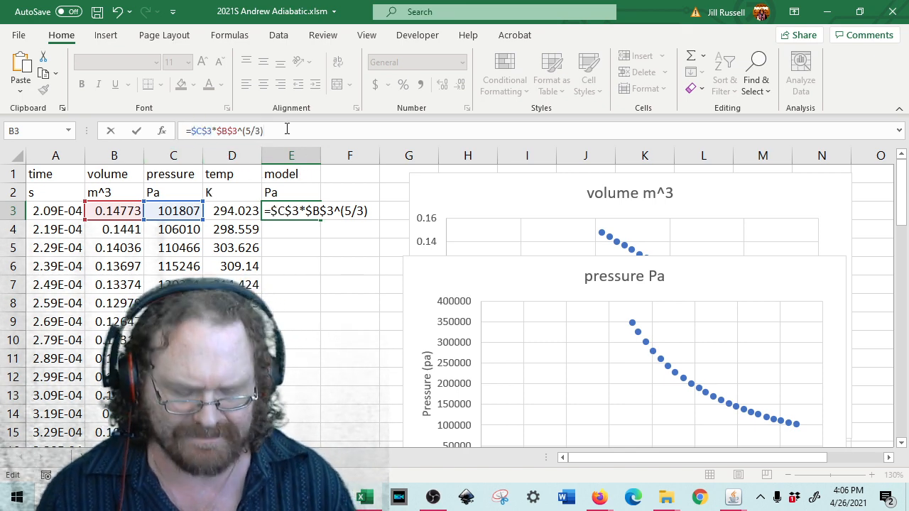
click(110, 210)
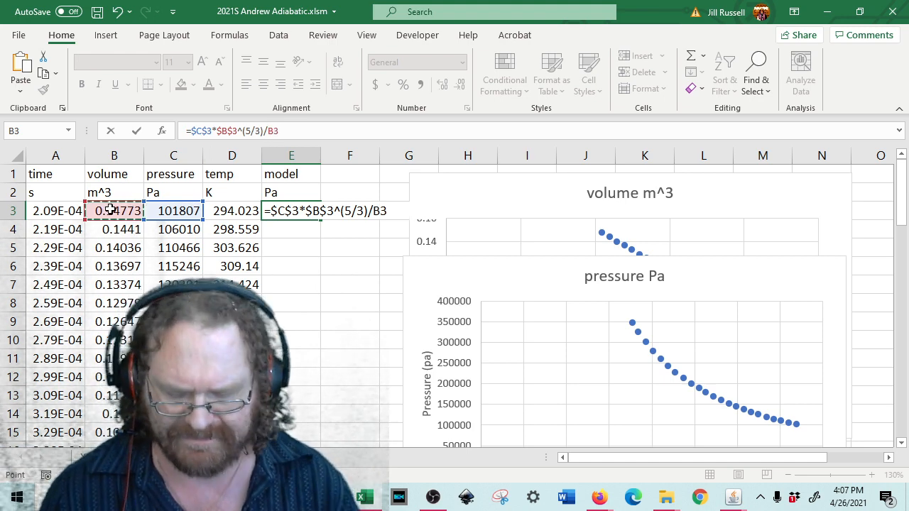
text(^(5/3)
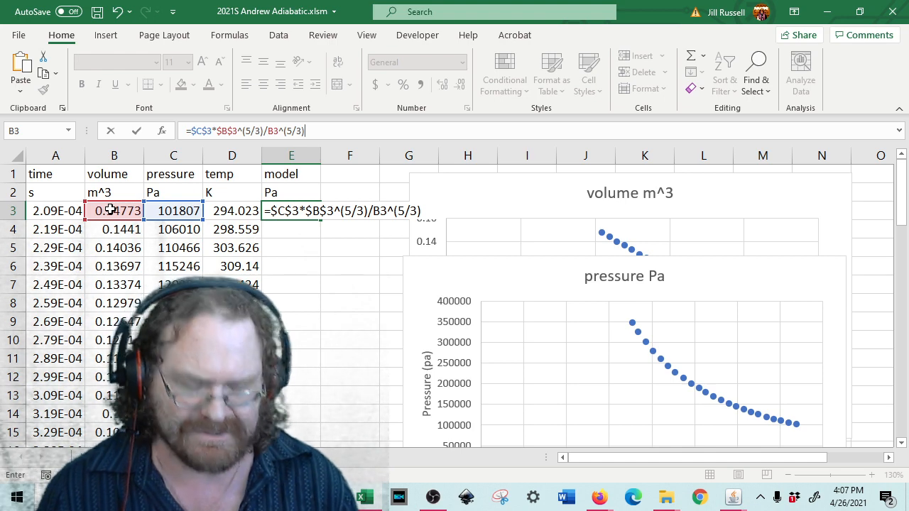
key(Return)
Step: Fill the model formula from E3 down to the last data row, E25, and check the filled range
click(299, 211)
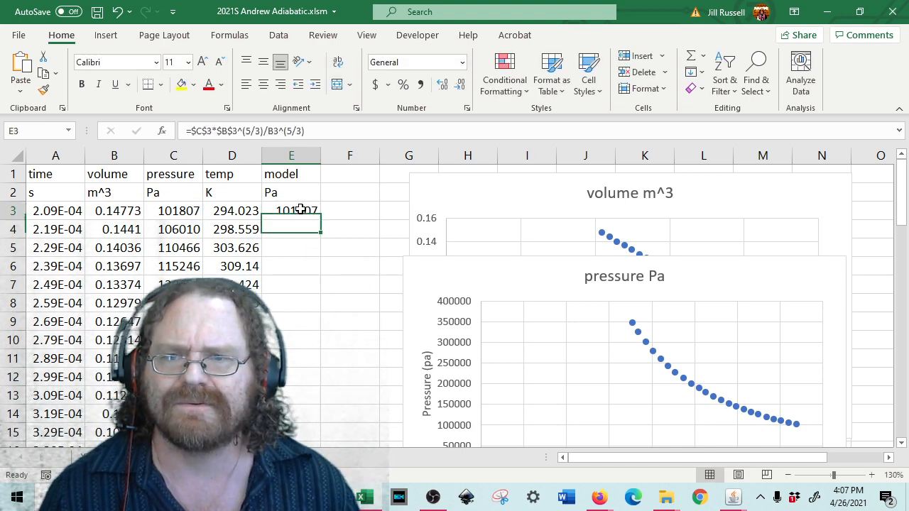
double_click(320, 220)
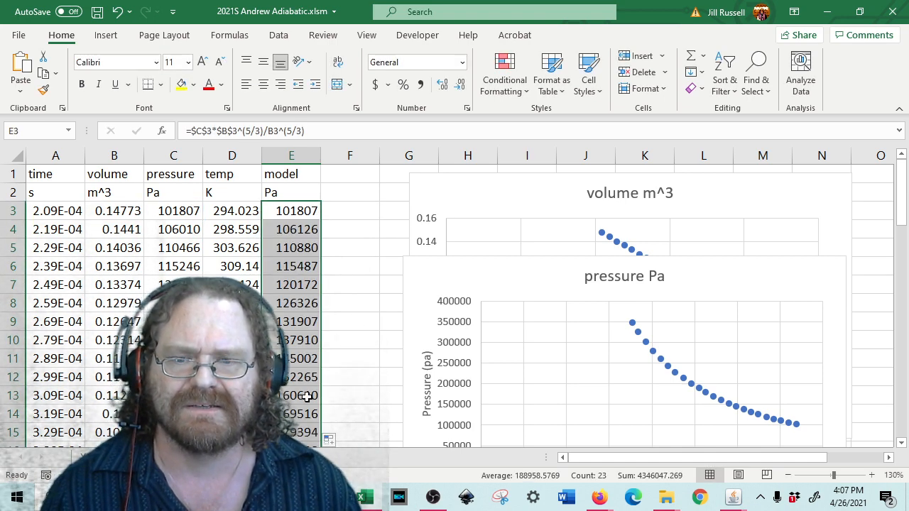
scroll(306, 305, down, 5)
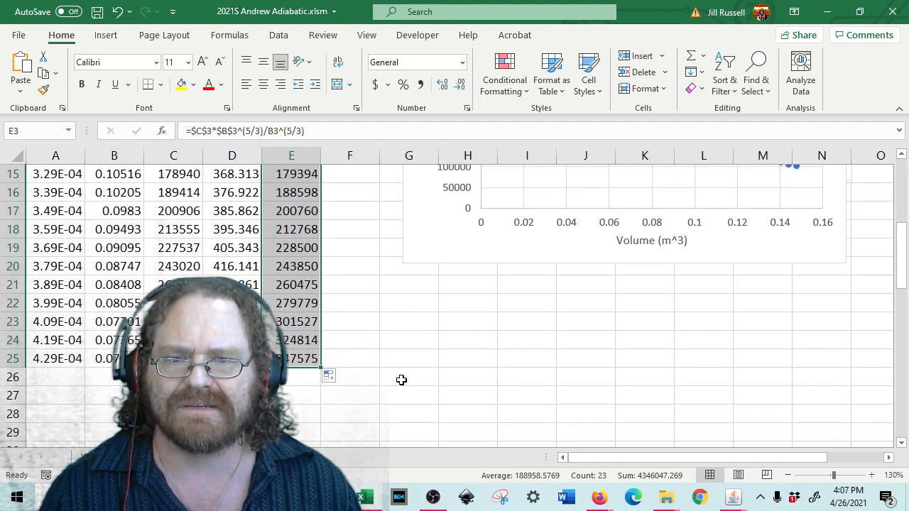
scroll(401, 380, up, 5)
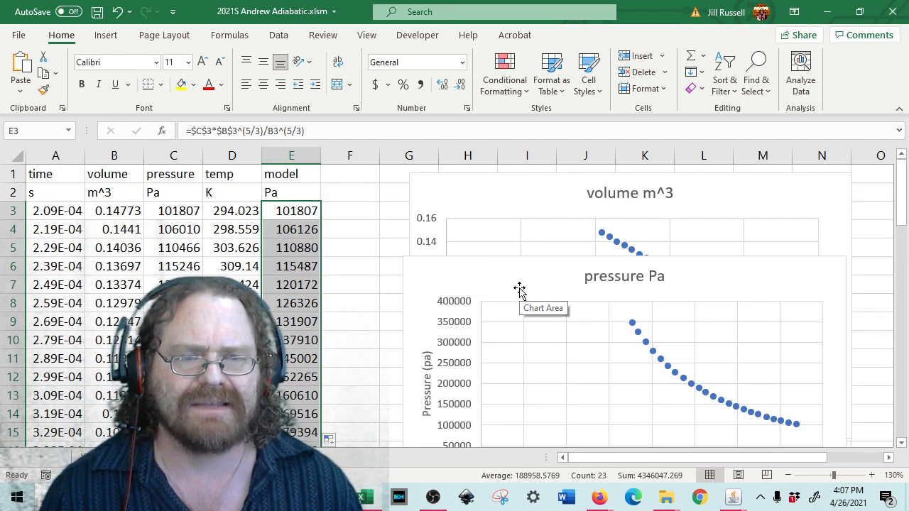
Step: Move the pressure chart clear of the volume chart's title and add a second data series to it, named from cell E1
drag(518, 288, 495, 242)
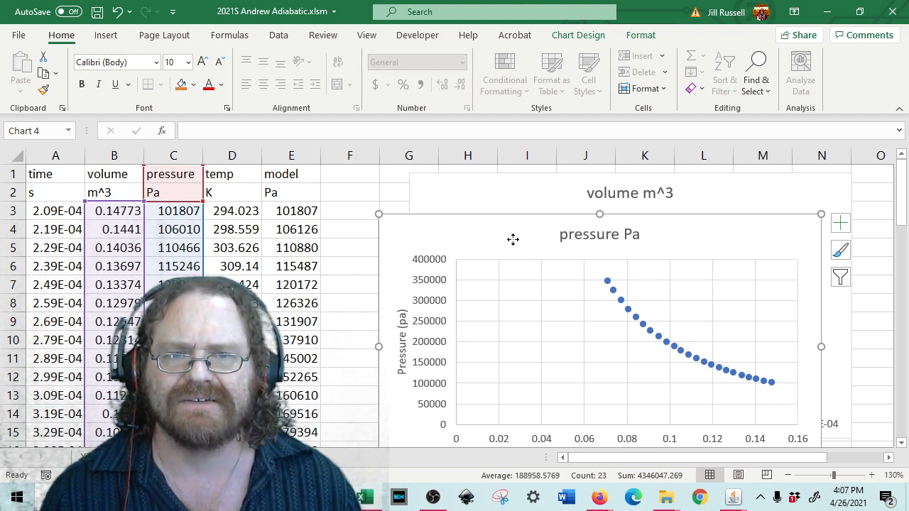
right_click(513, 242)
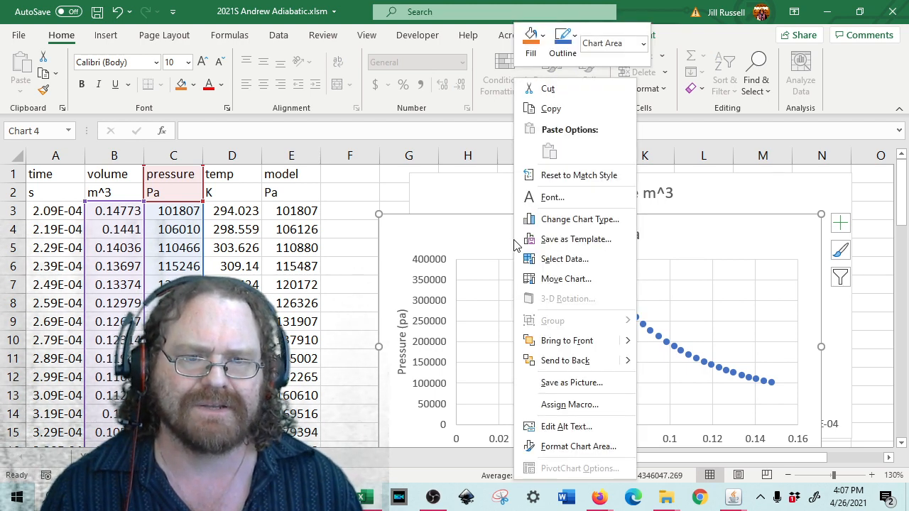
click(557, 260)
click(458, 269)
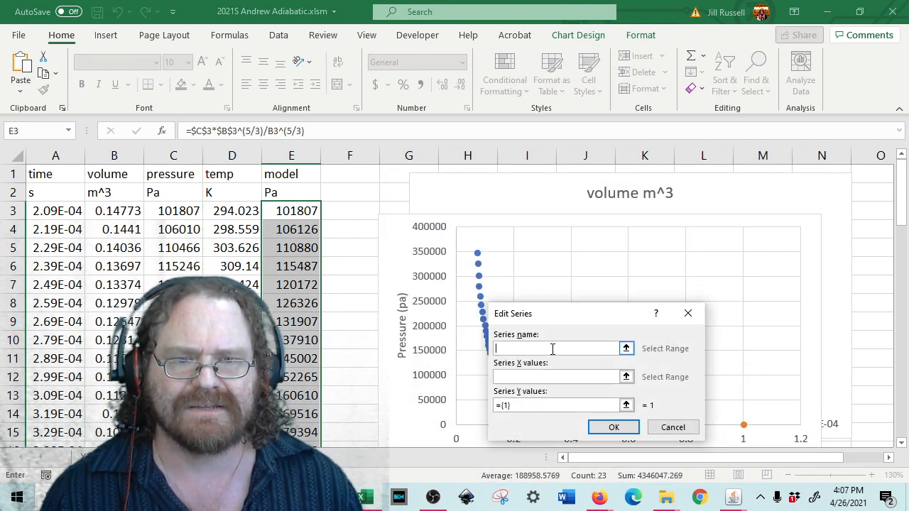
click(280, 176)
Step: Give the model series X values from B3:B25 and Y values from E3:E25, and accept the chart data changes
click(536, 377)
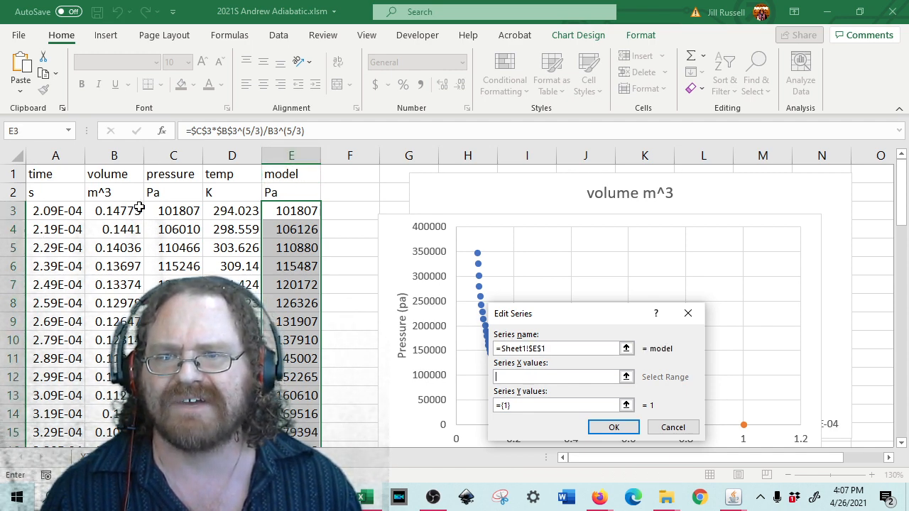
drag(126, 211, 113, 434)
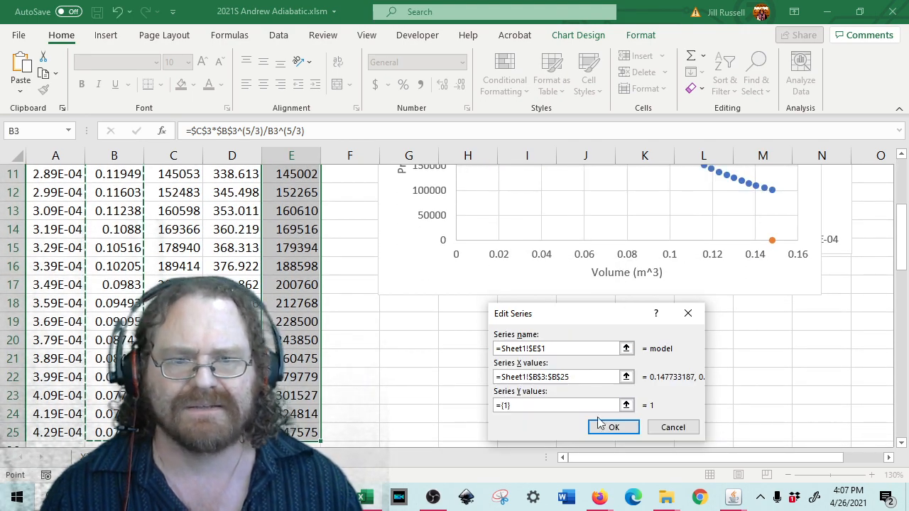
drag(531, 406, 495, 406)
key(BackSpace)
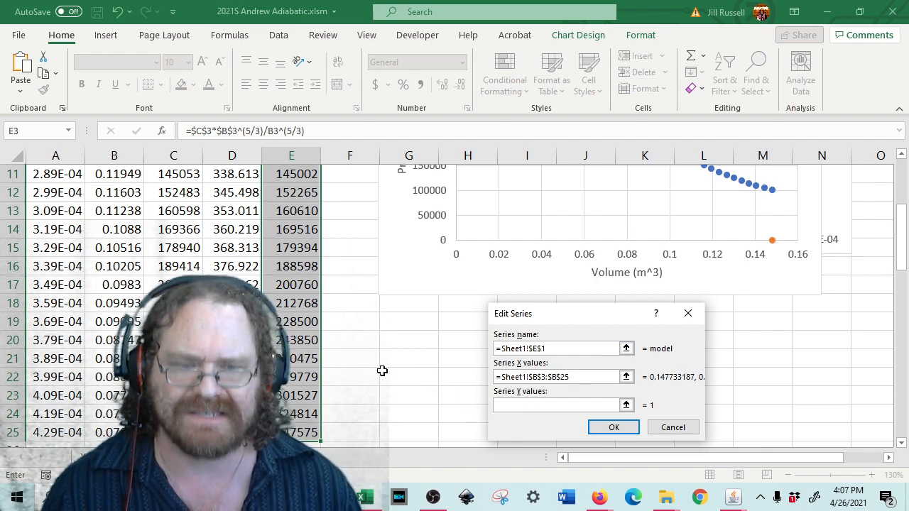
scroll(382, 371, up, 4)
drag(301, 210, 294, 415)
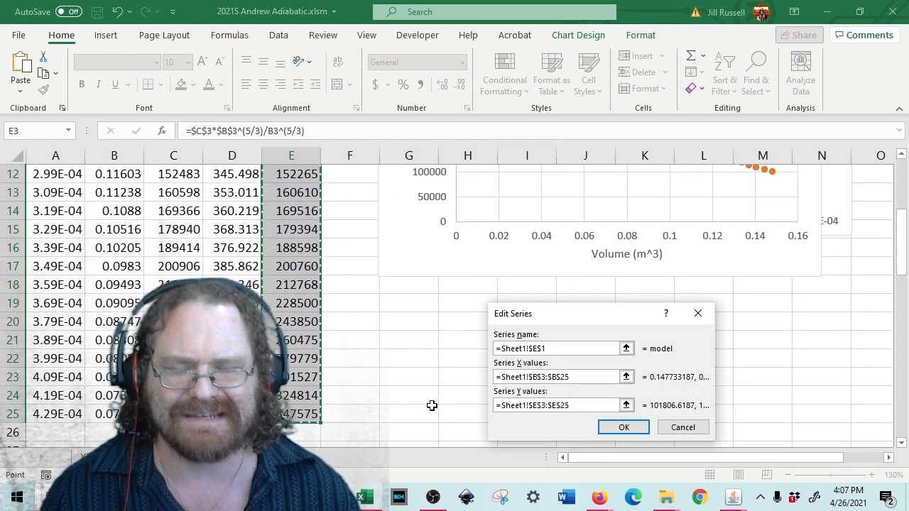
click(625, 427)
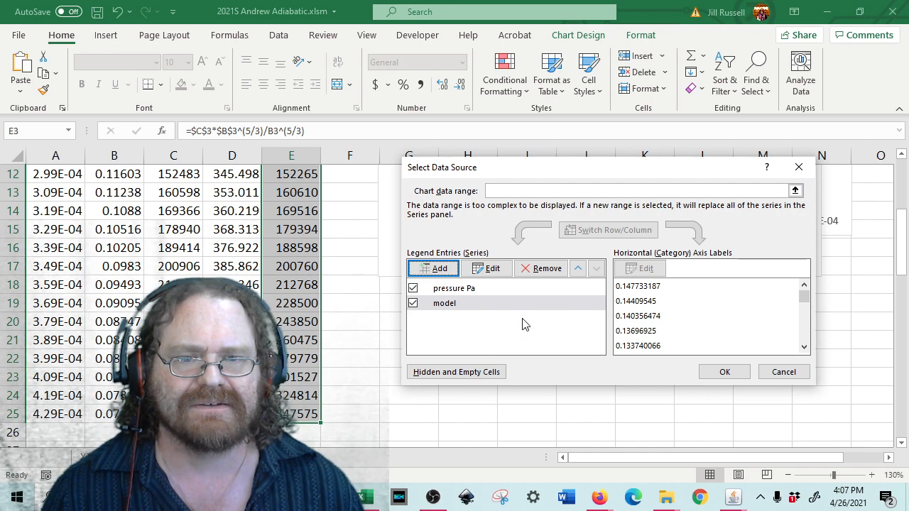
click(730, 367)
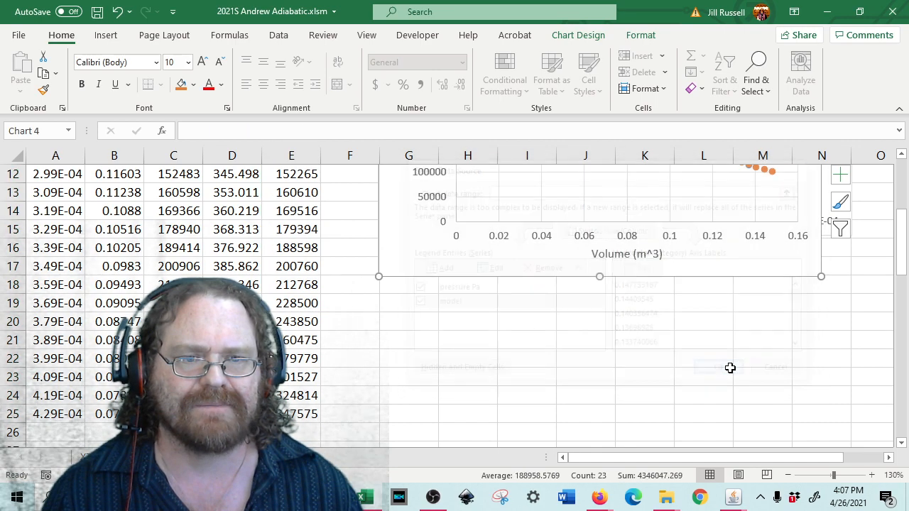
Step: Format the model series on the pressure chart with its marker option set to None
scroll(724, 364, up, 4)
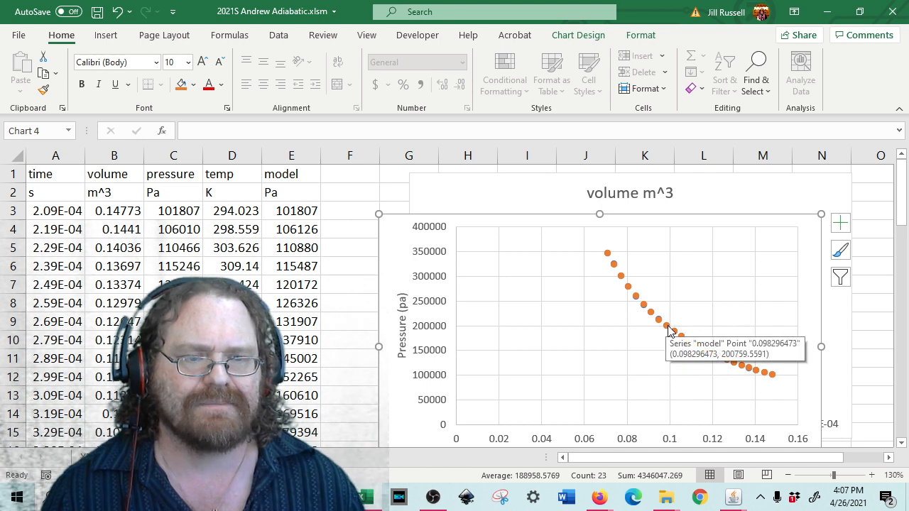
double_click(667, 328)
drag(568, 458, 655, 458)
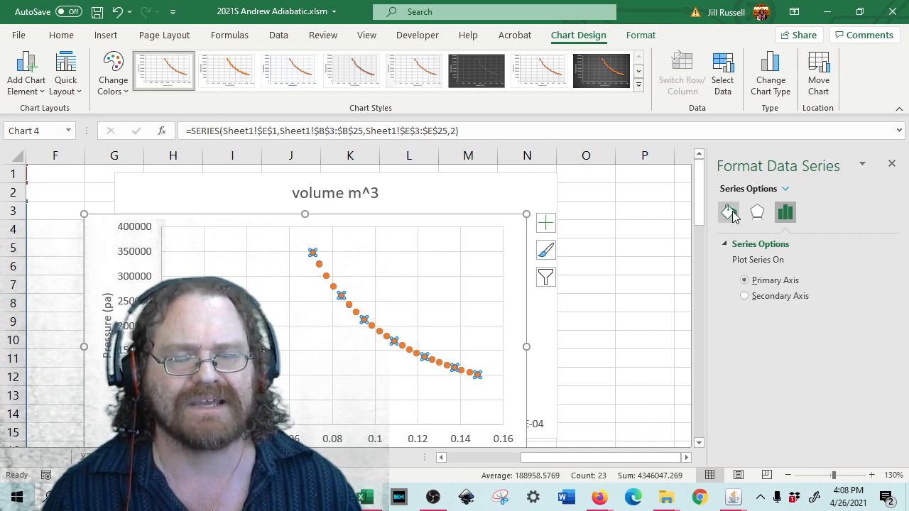
click(728, 211)
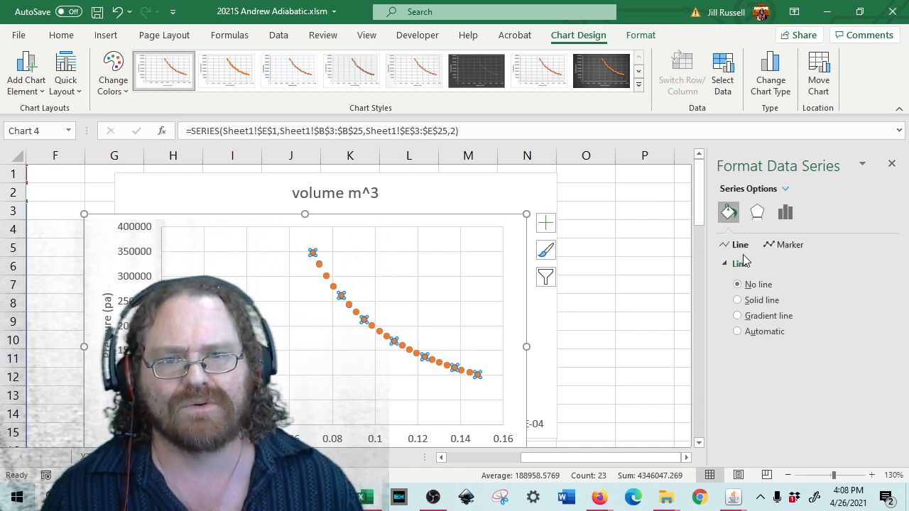
click(784, 245)
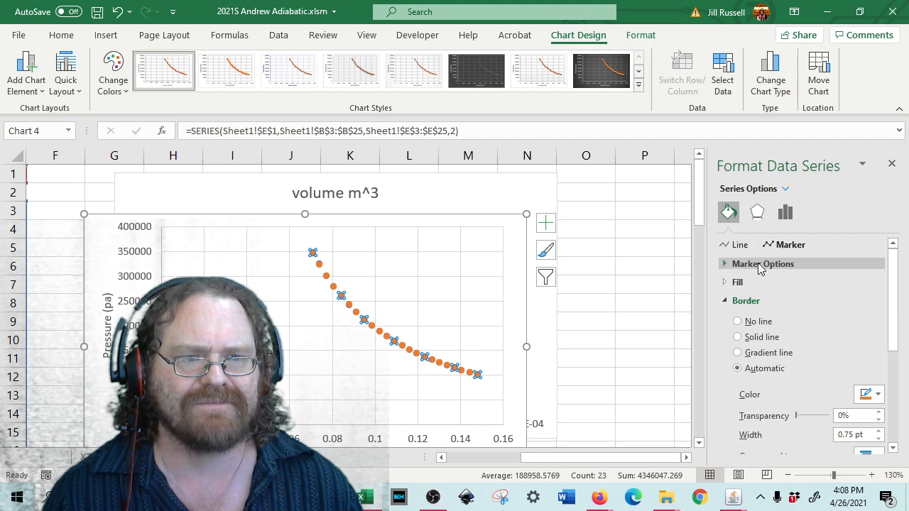
click(756, 264)
click(744, 301)
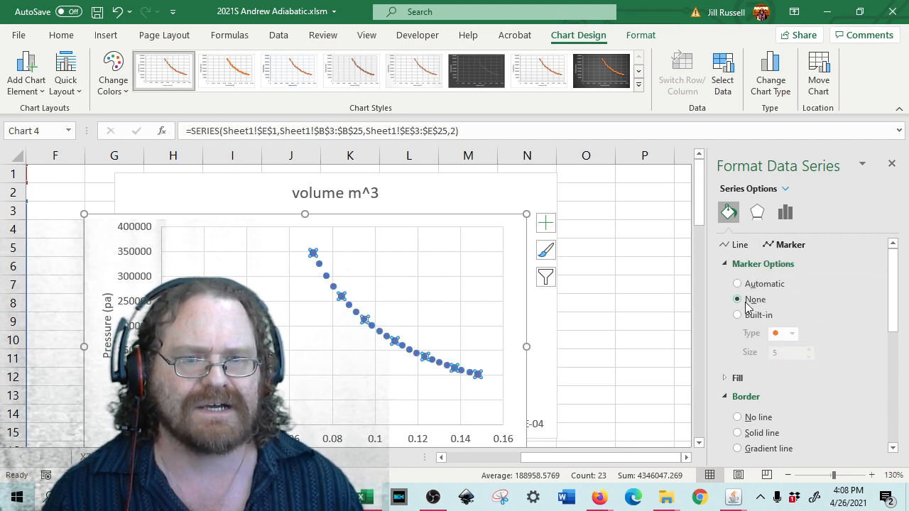
Step: Give the model series a solid line, 1 pt wide, in the standard orange colour
click(737, 245)
click(749, 301)
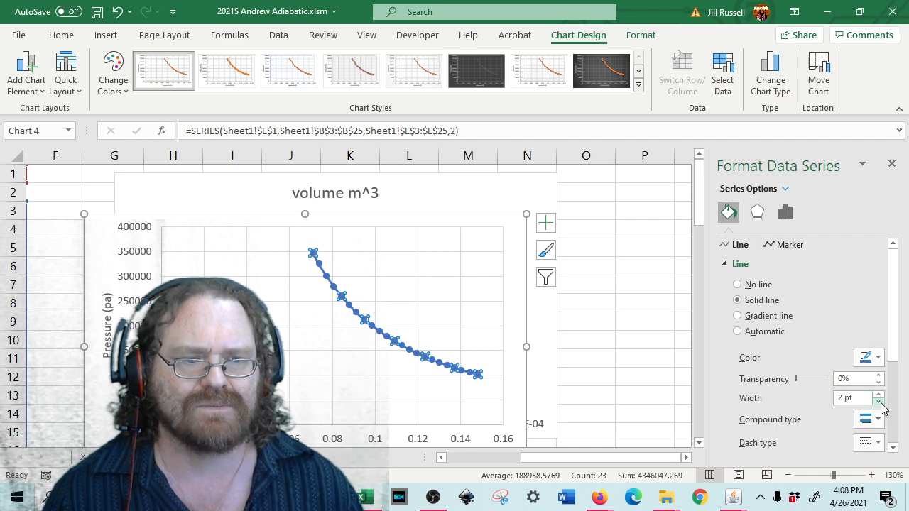
click(879, 402)
click(879, 401)
click(879, 402)
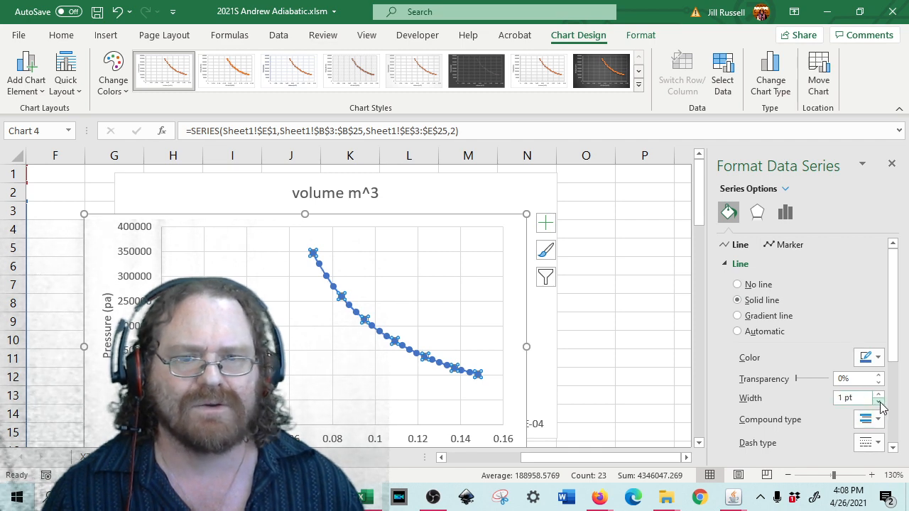
click(871, 357)
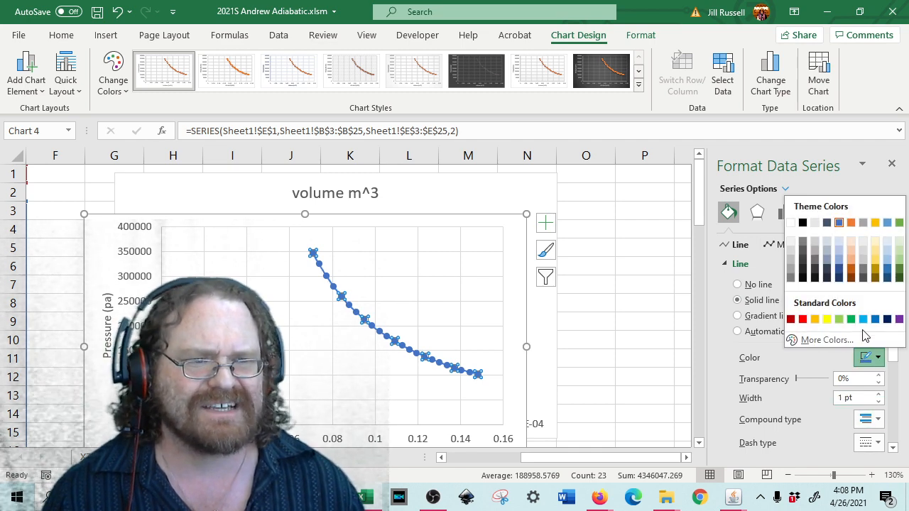
click(815, 319)
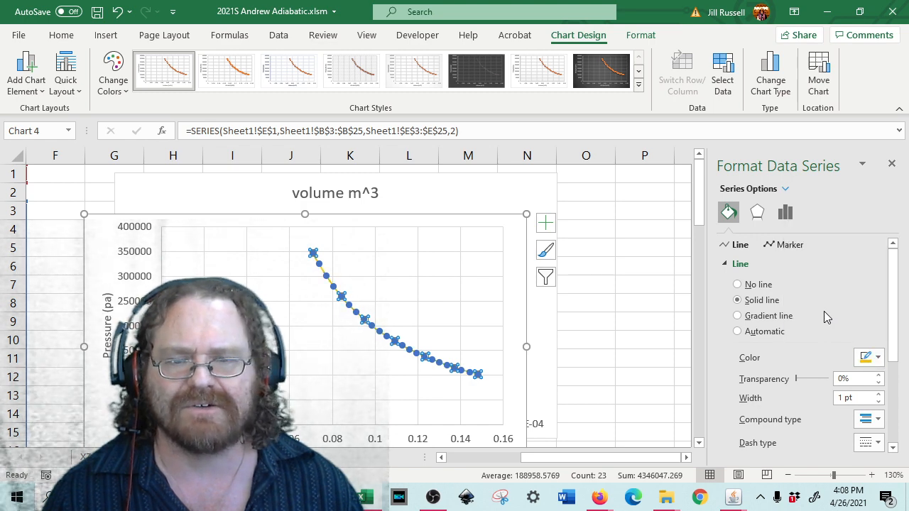
click(607, 266)
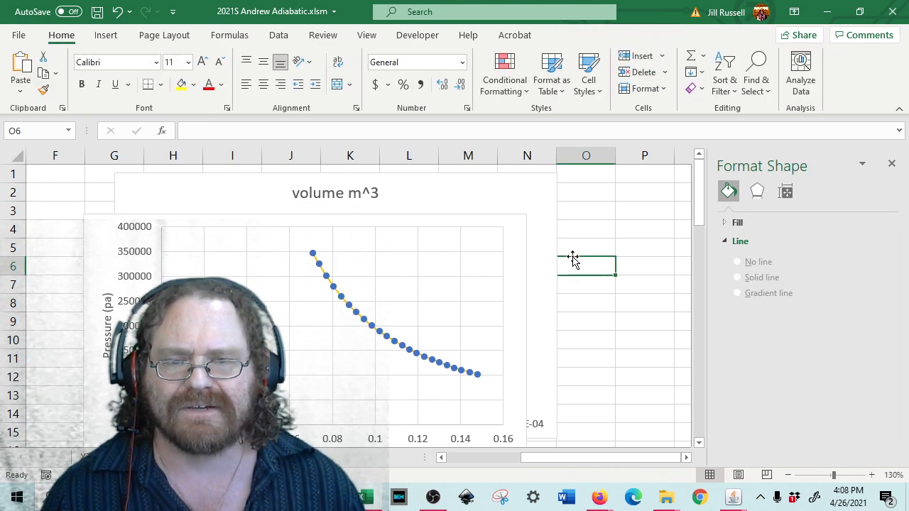
Step: Give the measured pressure series built-in markers of size 2 and check the fit against the model line
click(326, 278)
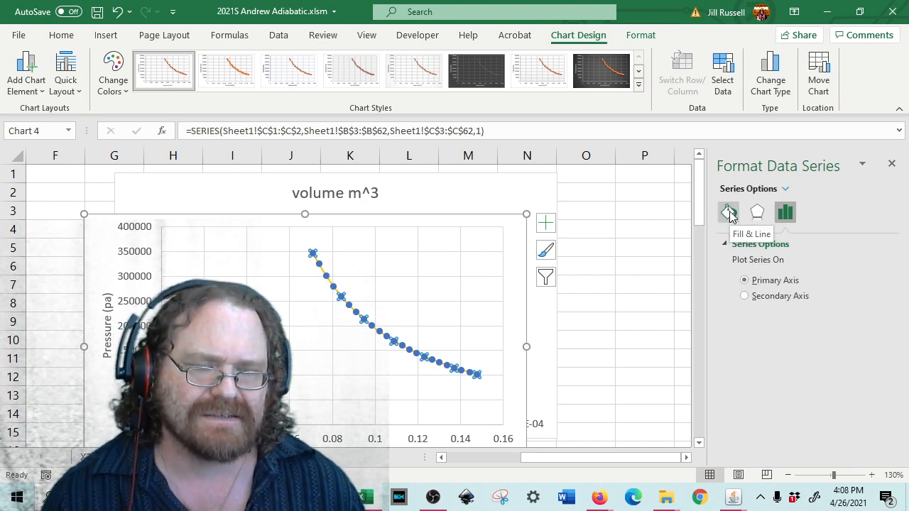
click(729, 213)
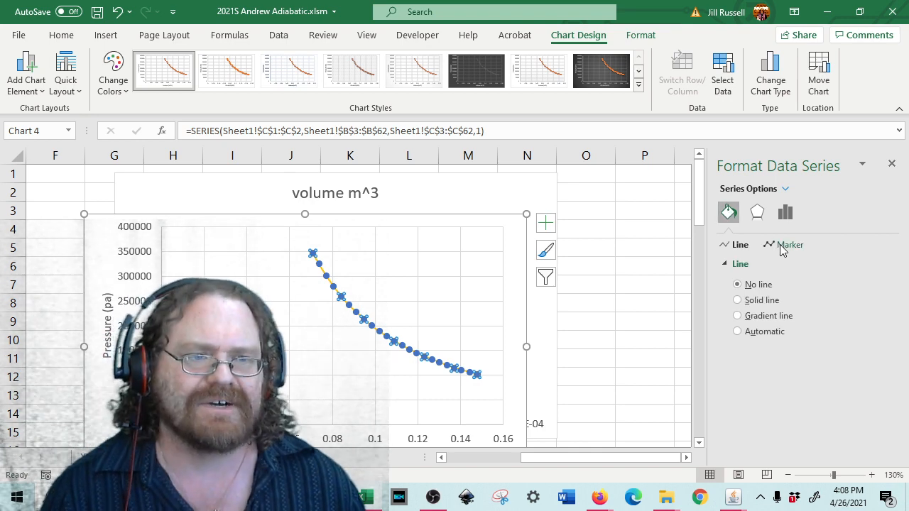
click(783, 245)
click(751, 265)
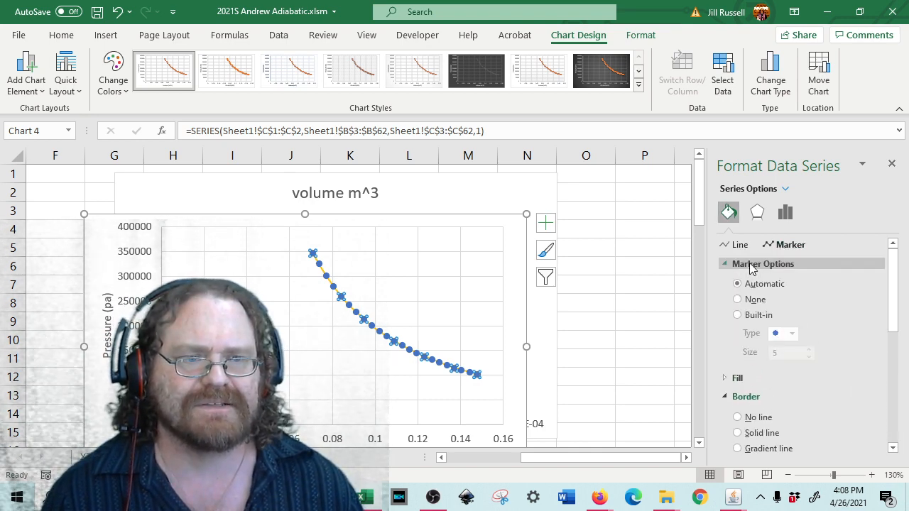
click(737, 314)
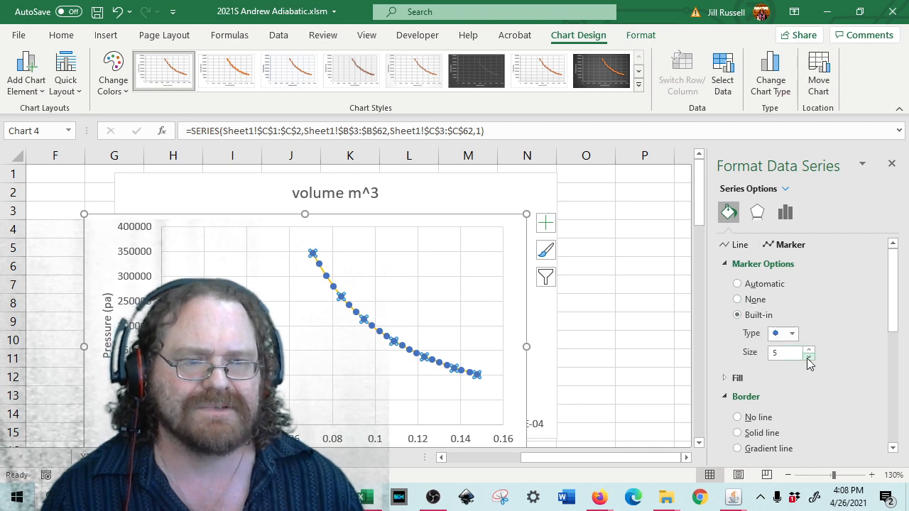
click(808, 357)
click(808, 356)
click(808, 356)
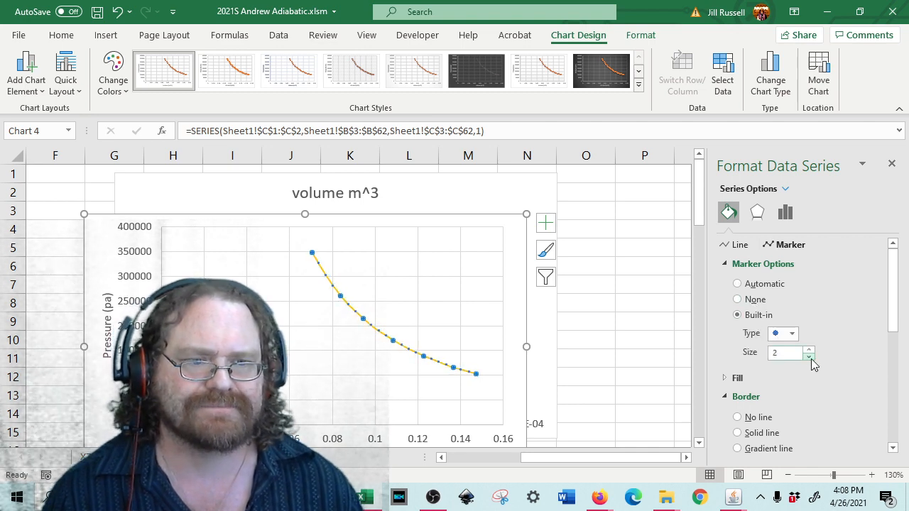
click(603, 336)
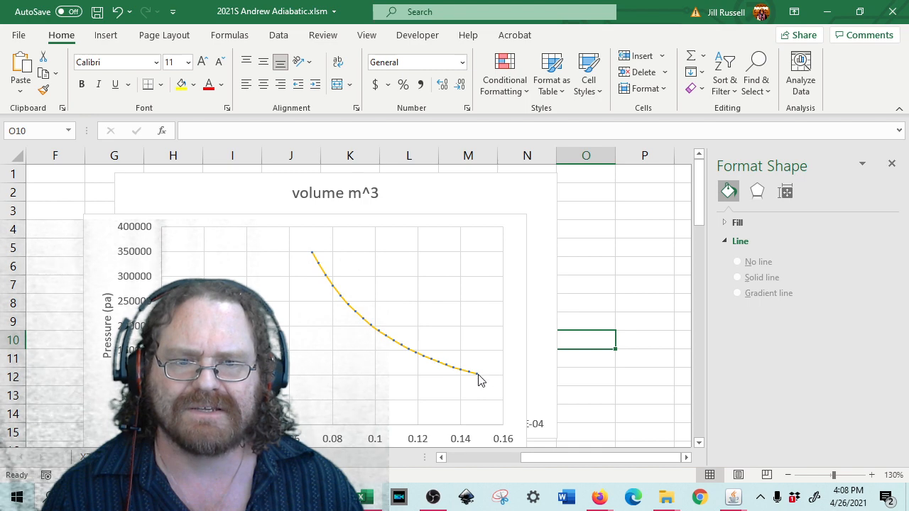
scroll(492, 374, down, 2)
scroll(491, 374, up, 3)
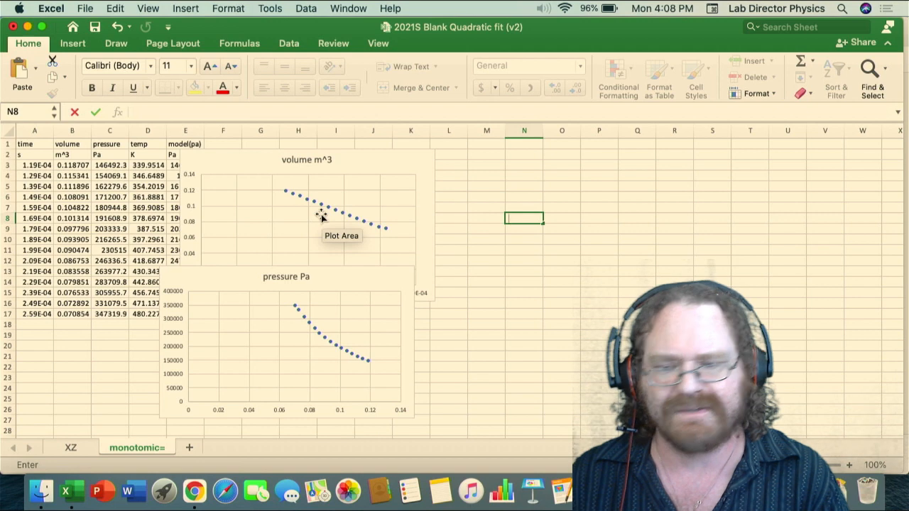
Step: In the 2021S Blank Quadratic fit (v2) workbook, move the pressure and volume charts off the model(pa) column
drag(331, 288, 426, 211)
drag(358, 158, 408, 152)
click(480, 315)
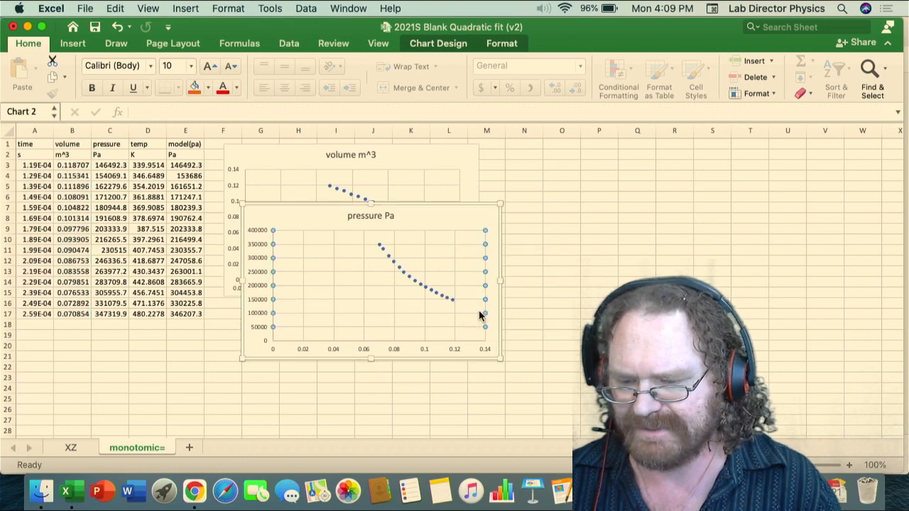
Step: Add a new series to the pressure chart on the monotomic= sheet, taking its name from the model(pa) header in E1
click(414, 220)
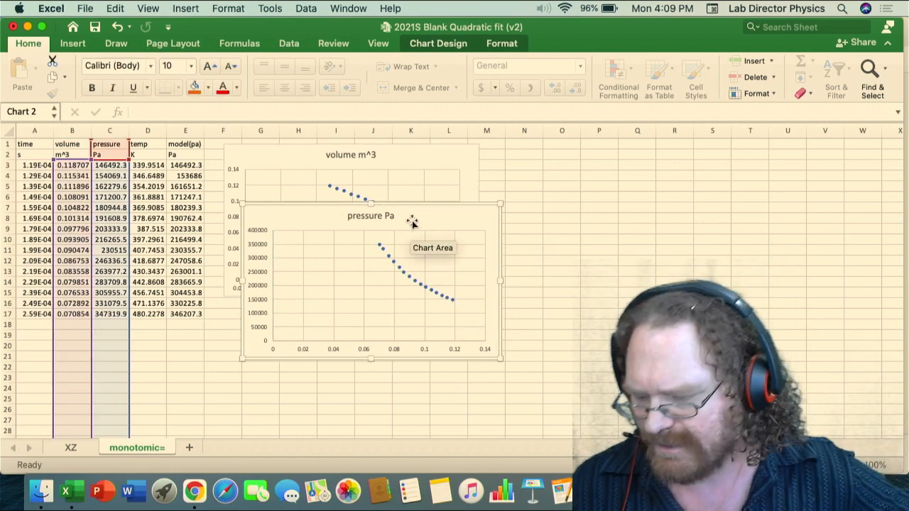
right_click(421, 249)
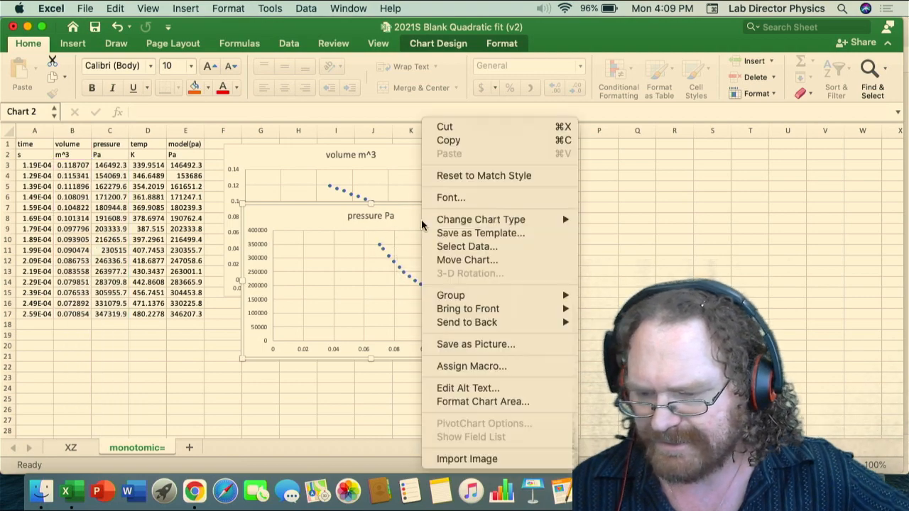
click(470, 247)
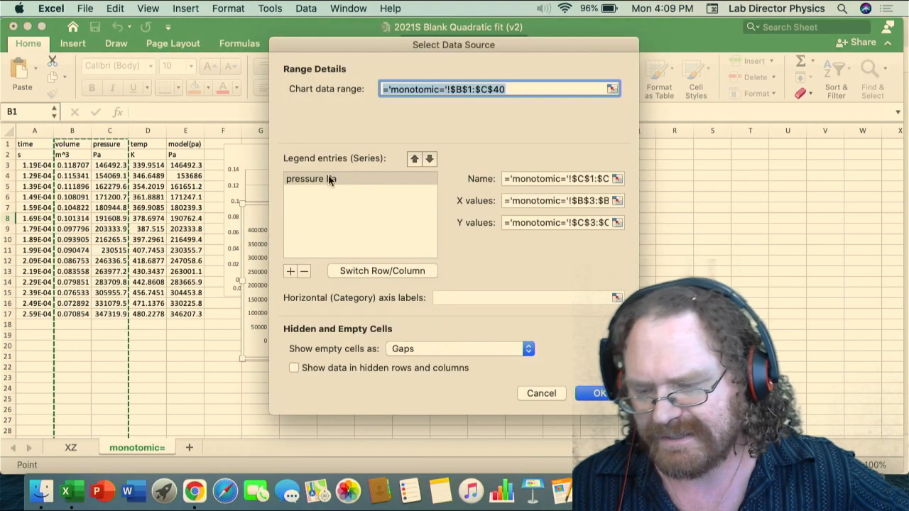
click(291, 273)
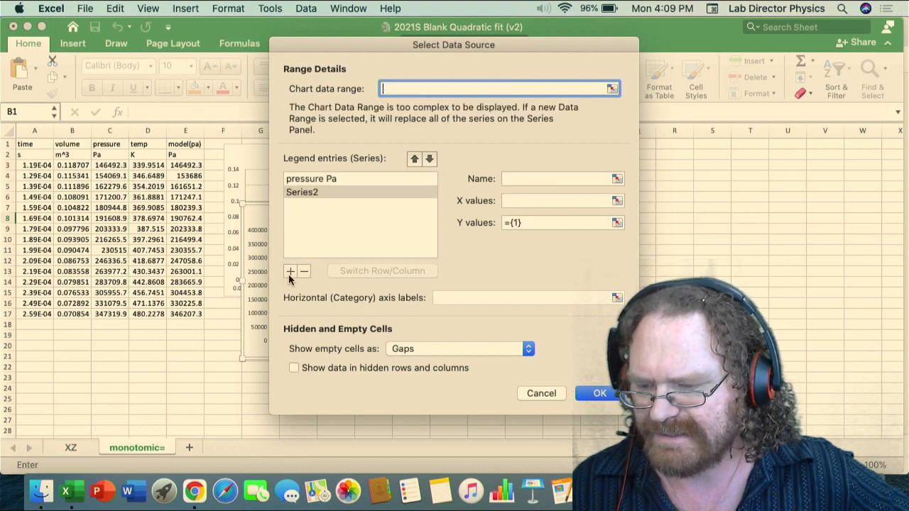
click(536, 179)
click(185, 144)
Step: Set the model(pa) series' X values to B3:B17 and Y values to E3:E17, and apply the data source changes
click(546, 201)
drag(77, 166, 74, 314)
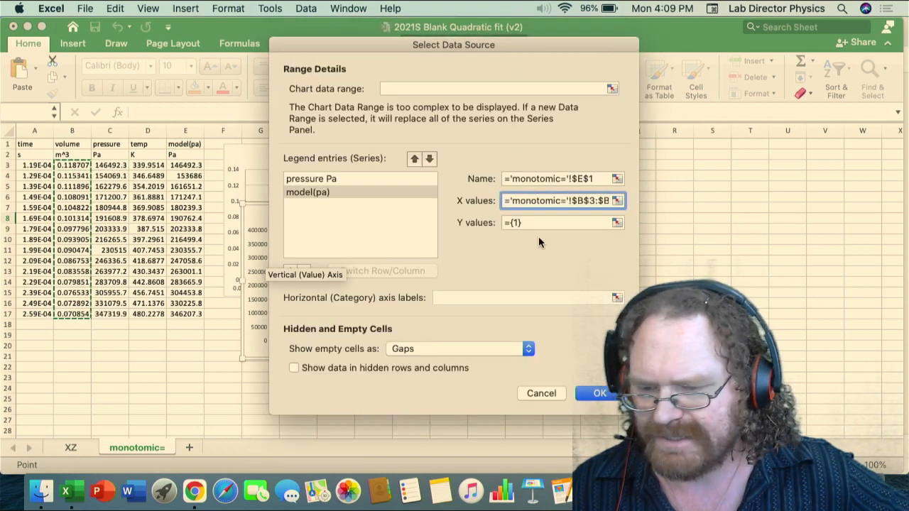
click(568, 223)
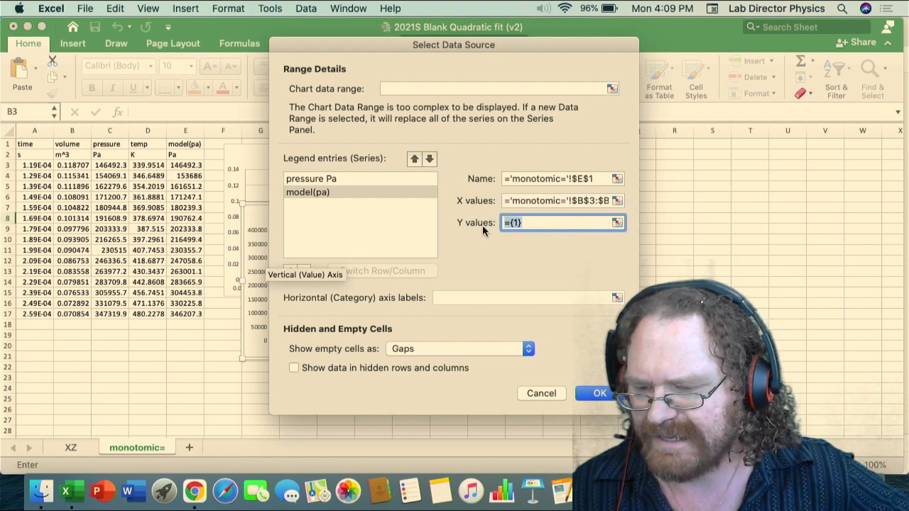
key(BackSpace)
drag(185, 165, 185, 314)
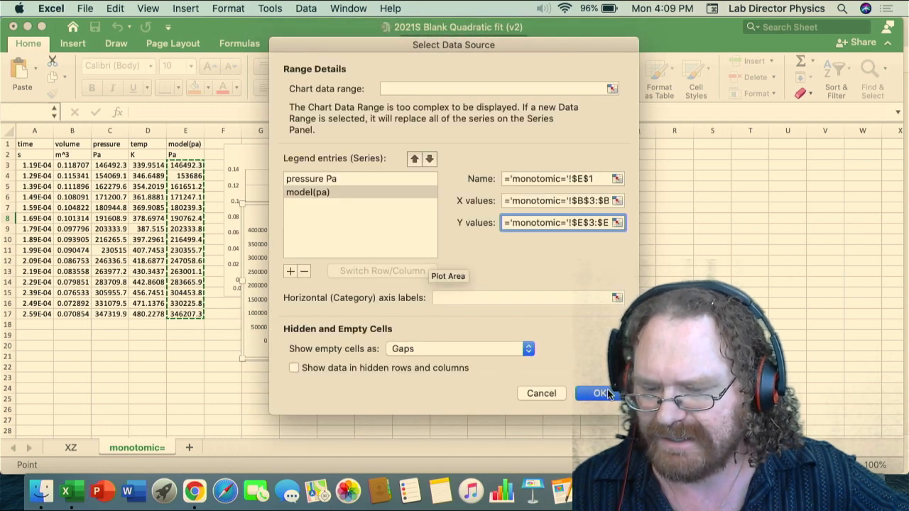
click(600, 393)
mouse_move(443, 290)
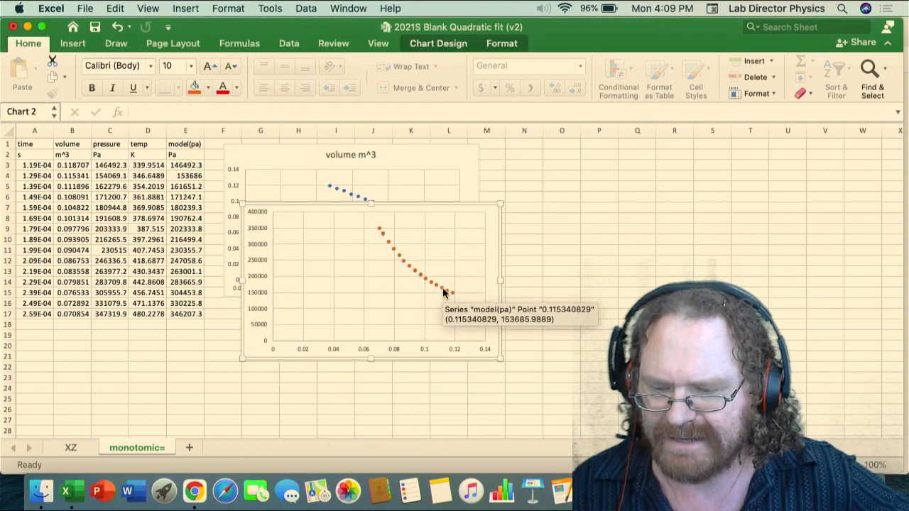
Step: Give the pressure Pa series in the pressure chart built-in markers of size 2
double_click(430, 237)
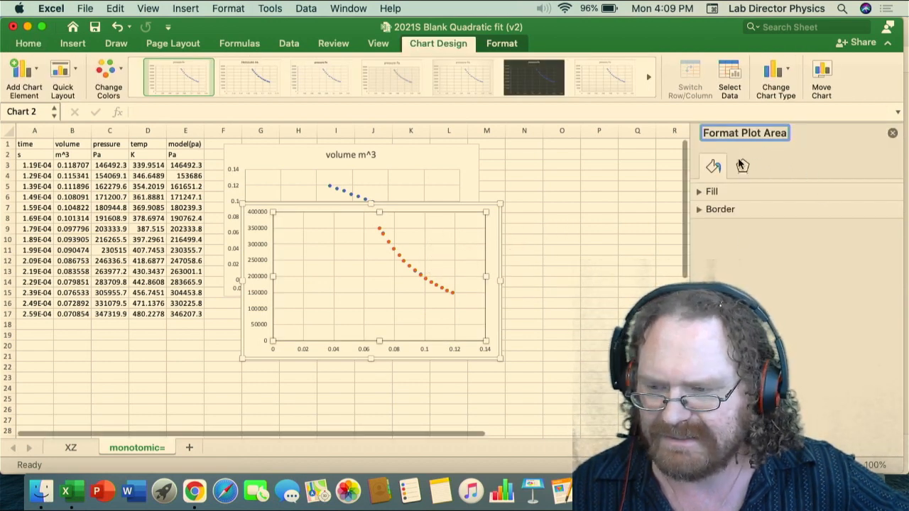
click(508, 44)
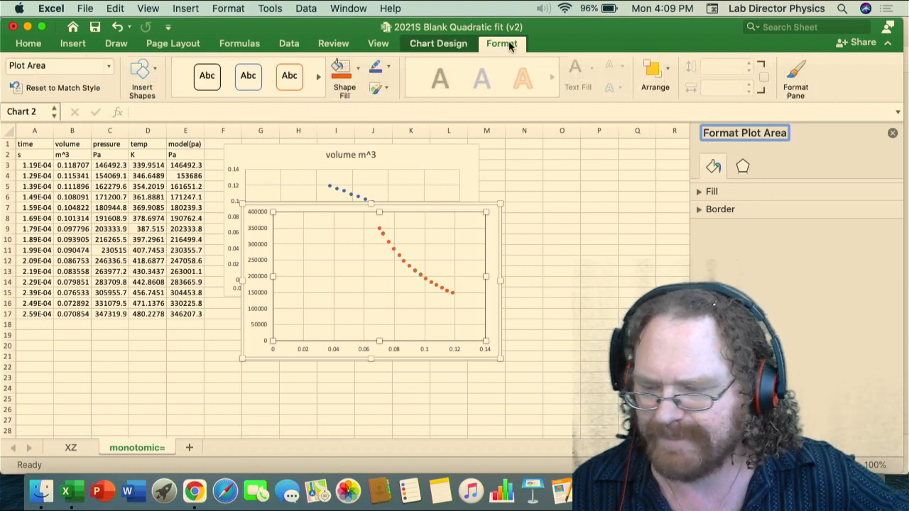
click(108, 65)
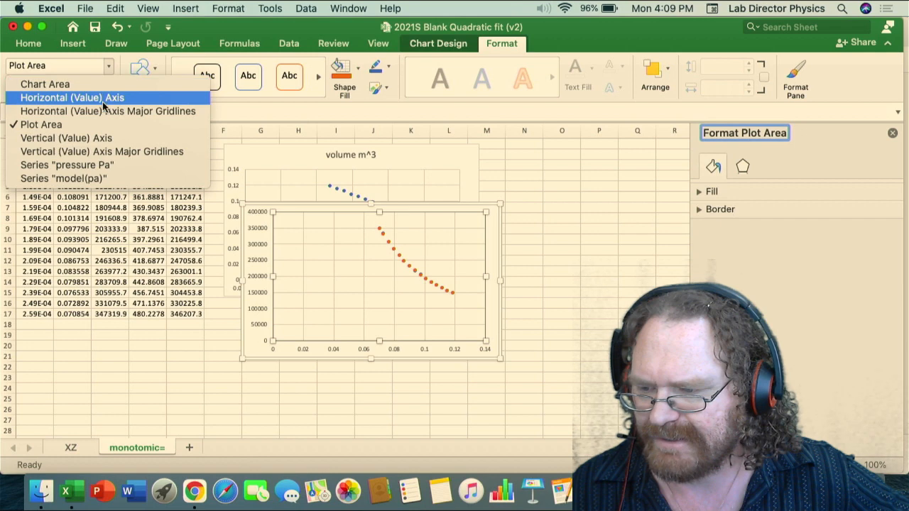
click(113, 166)
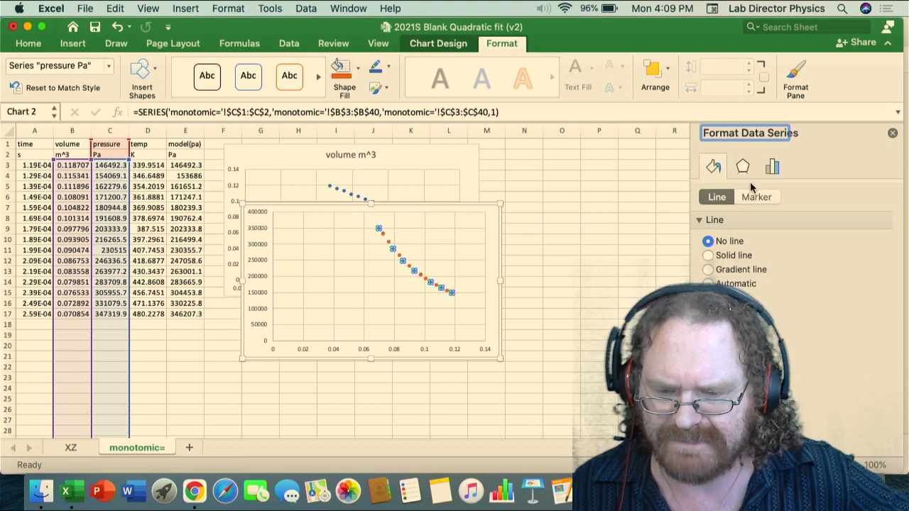
click(753, 198)
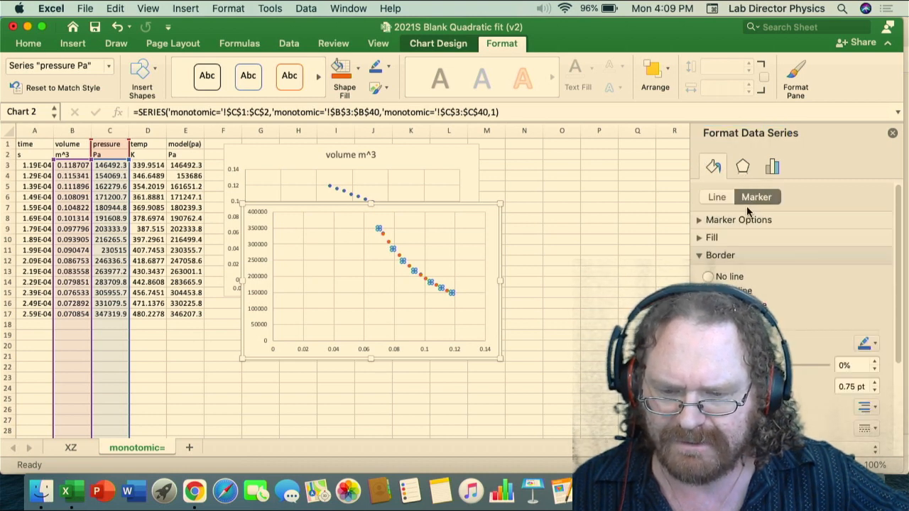
click(747, 223)
click(732, 270)
click(861, 314)
click(861, 315)
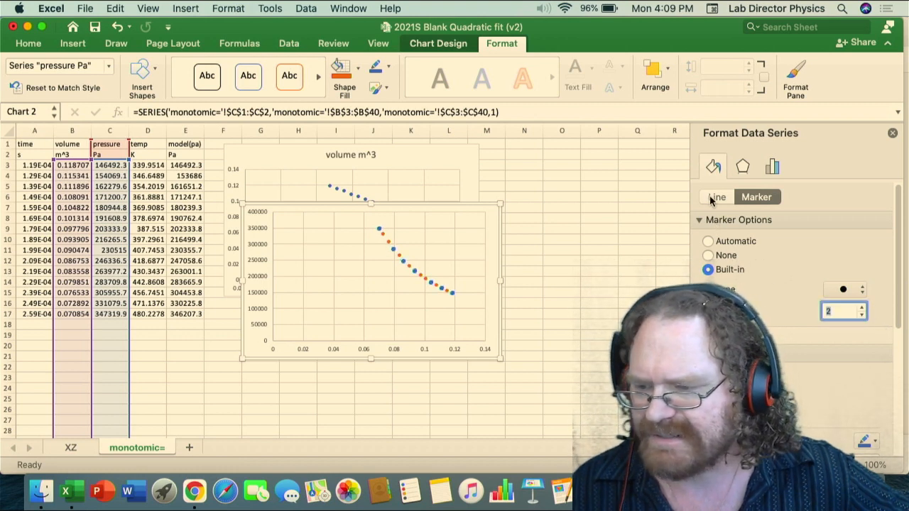
Step: Format the model(pa) series without markers, as a solid orange line 1 pt wide
click(109, 67)
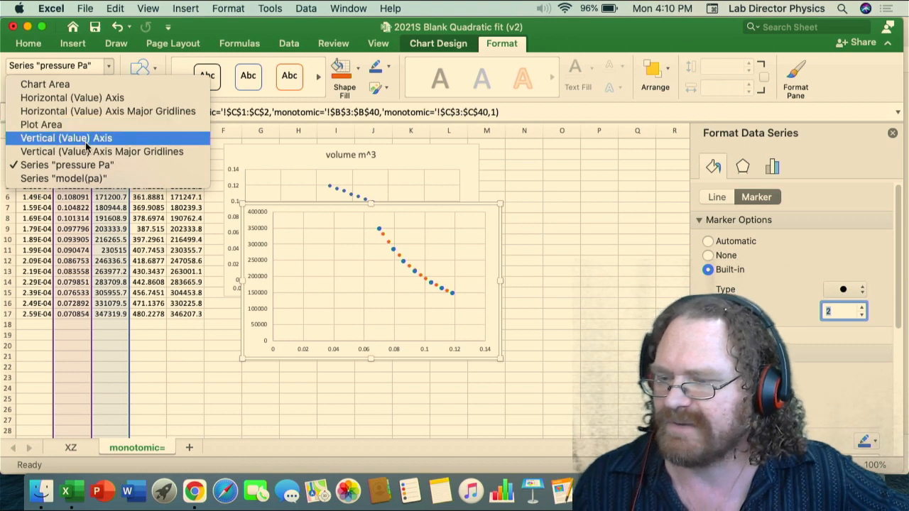
click(86, 178)
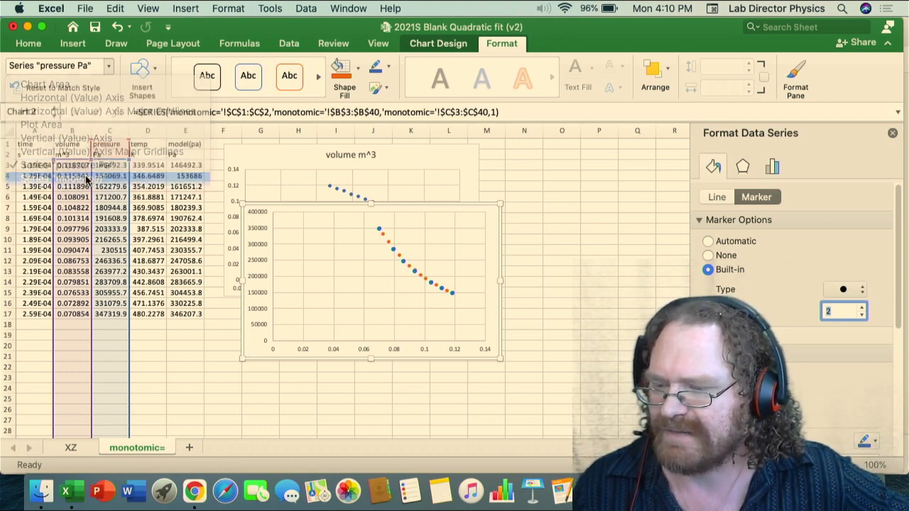
click(709, 255)
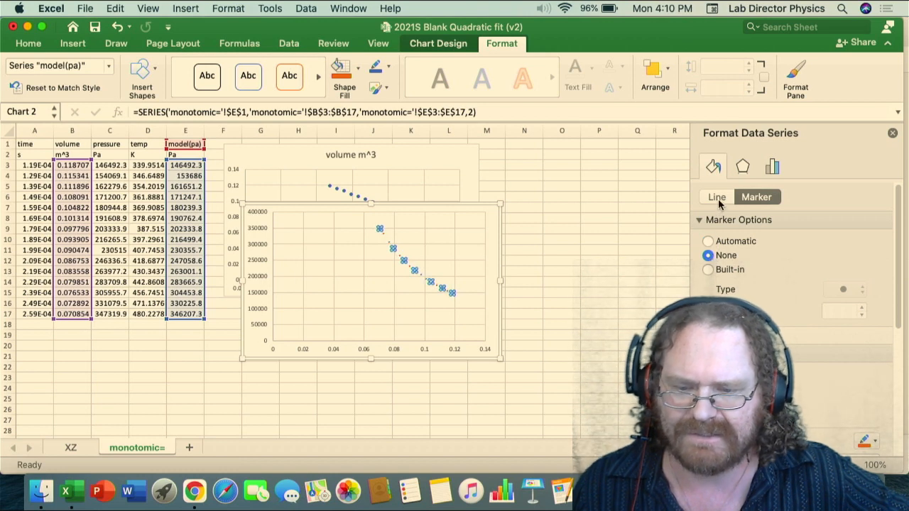
click(718, 197)
click(708, 255)
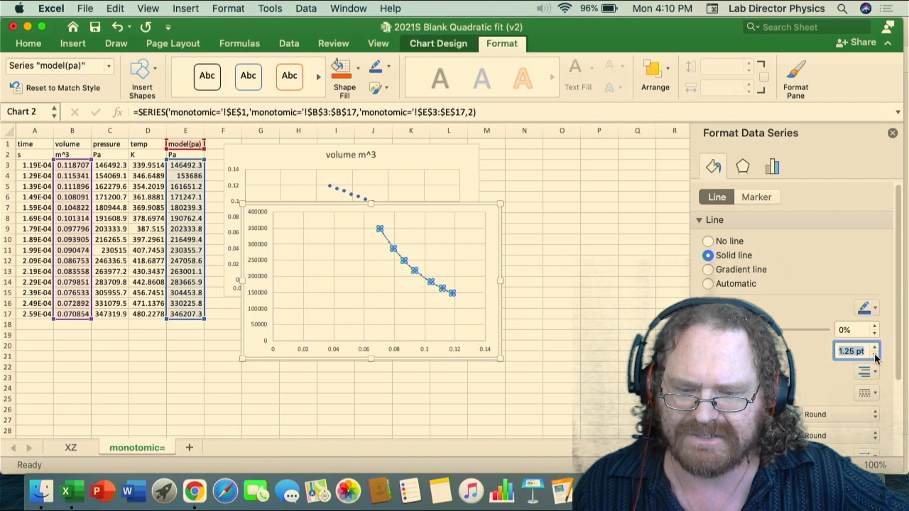
click(865, 309)
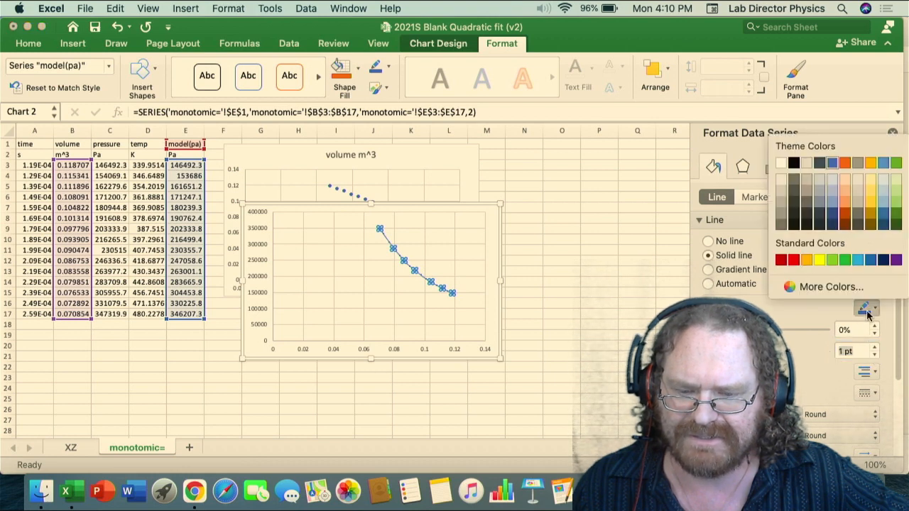
click(809, 261)
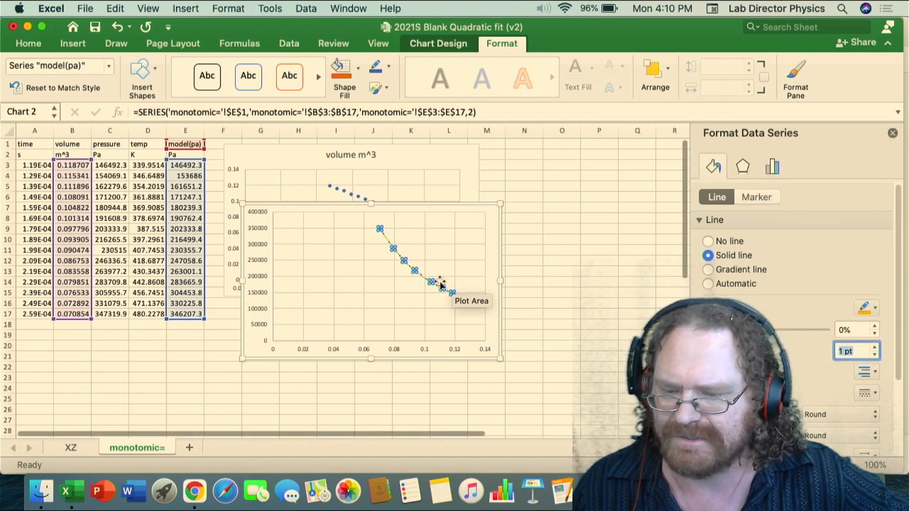
click(491, 286)
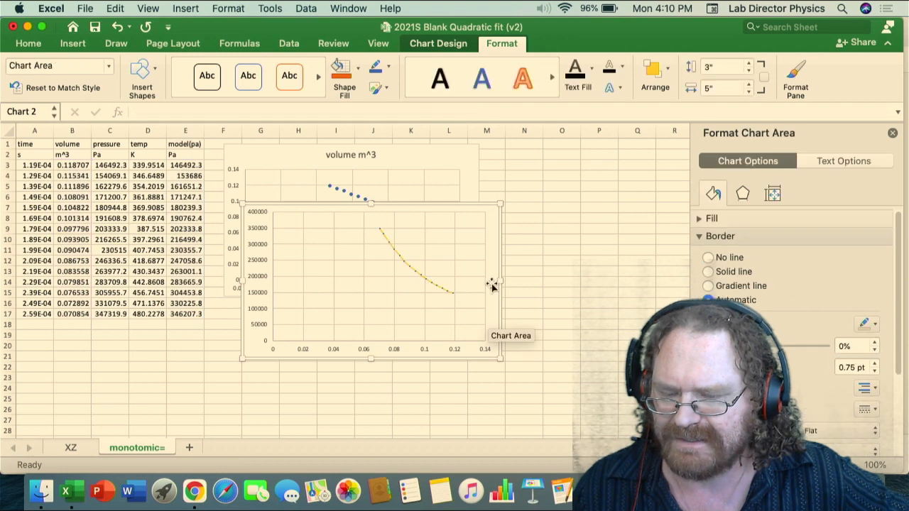
Step: Add a chart title above the pressure chart plus horizontal and vertical axis titles, naming the vertical axis "pressure (pa)"
click(437, 43)
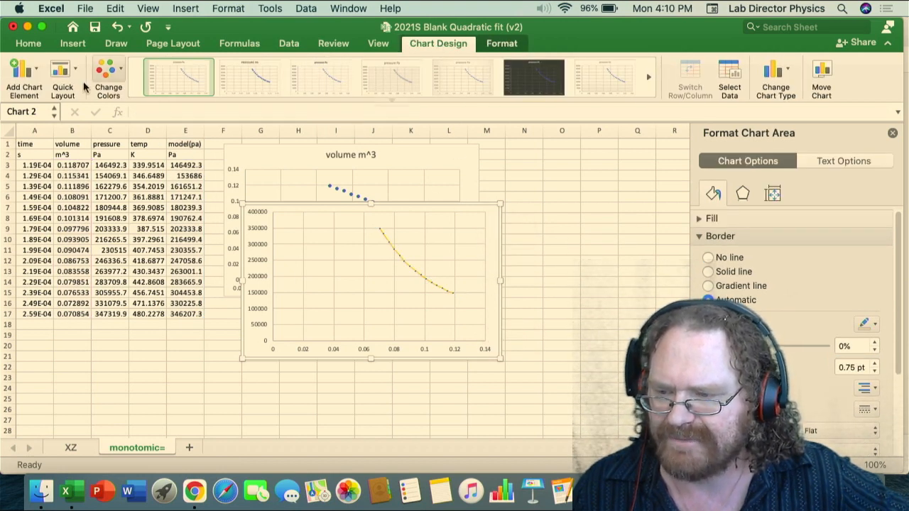
click(23, 74)
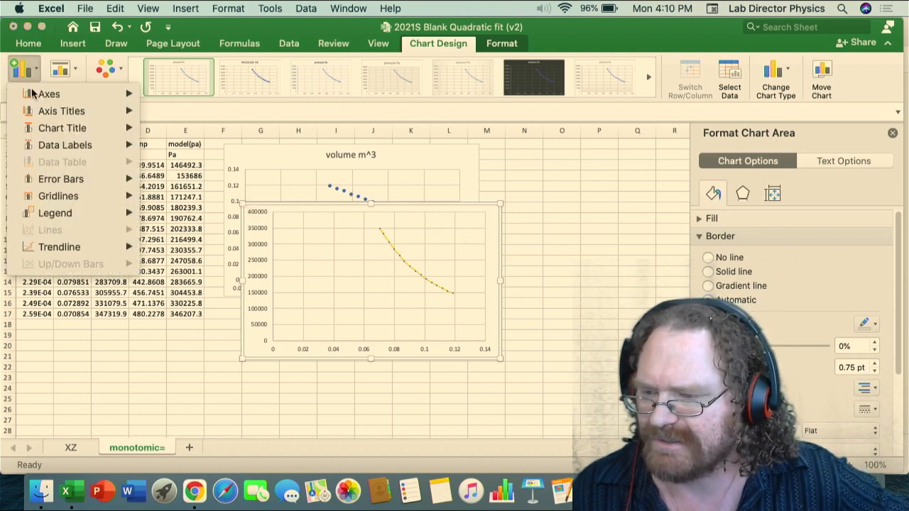
mouse_move(39, 96)
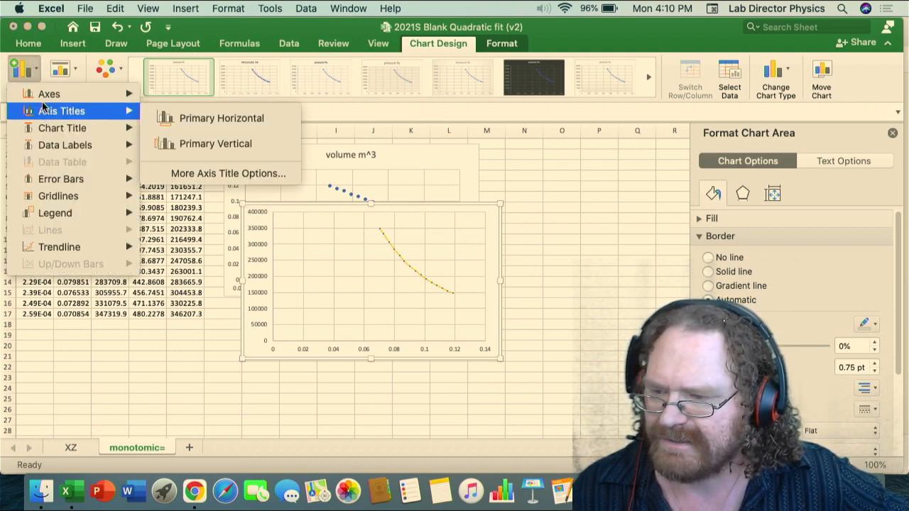
mouse_move(55, 129)
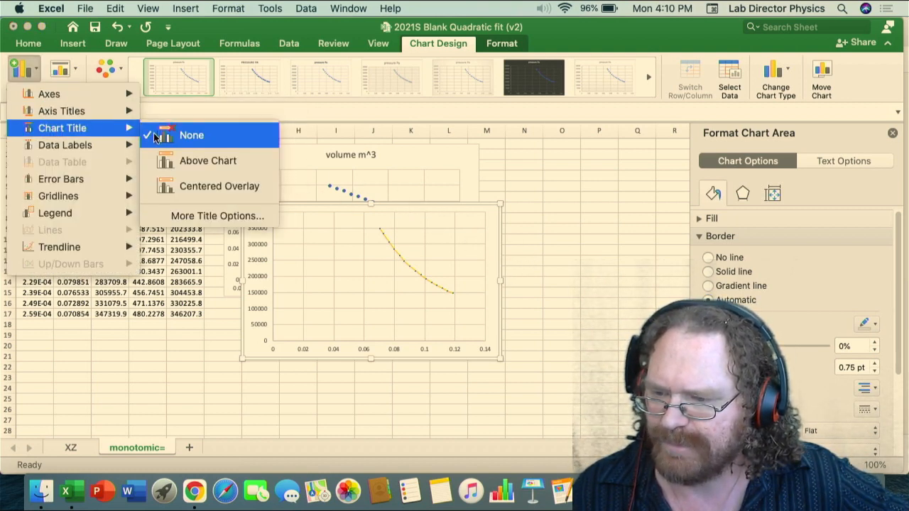
click(190, 161)
click(25, 83)
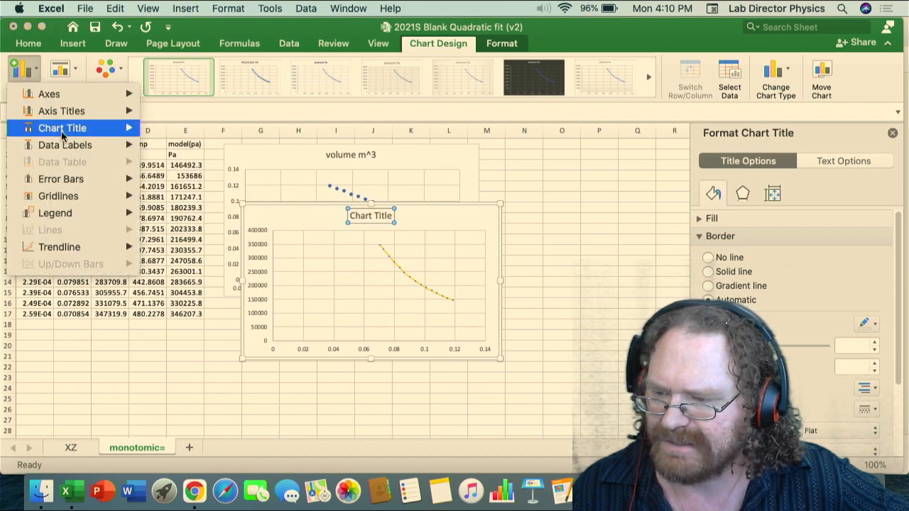
mouse_move(71, 111)
click(215, 120)
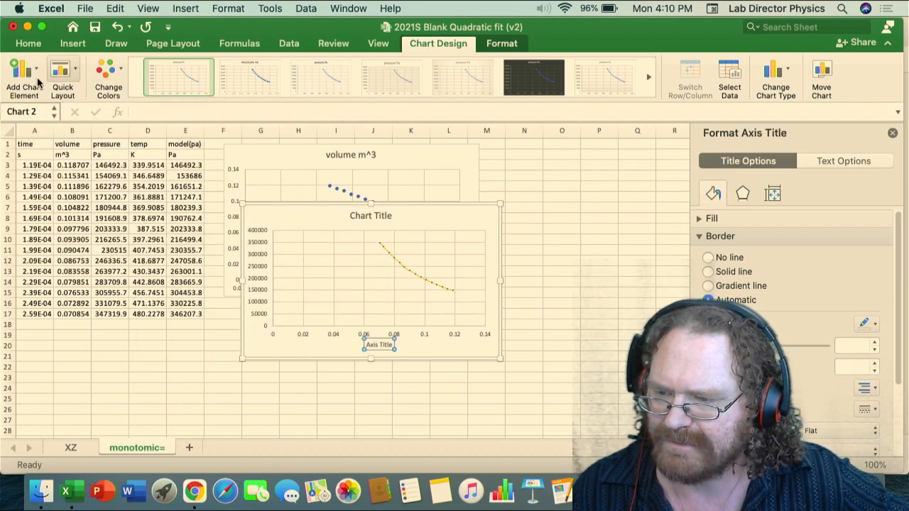
click(21, 68)
click(229, 146)
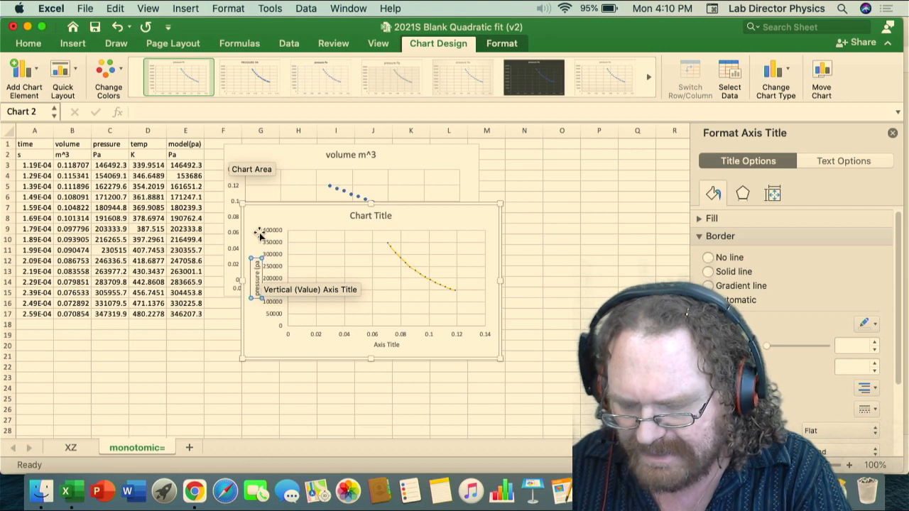
Step: Name the horizontal axis "volume (m^3)" and title the chart "adiabatic compresssion of monotomic gas"
click(396, 345)
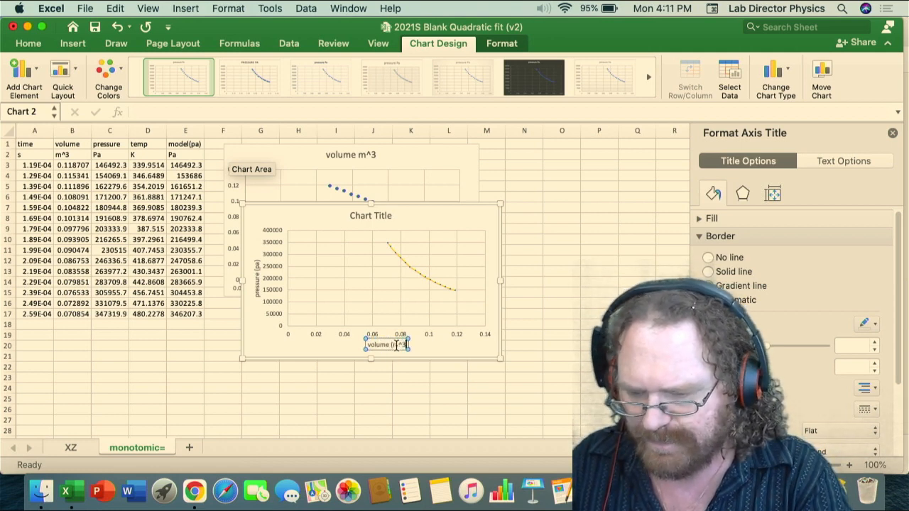
click(379, 218)
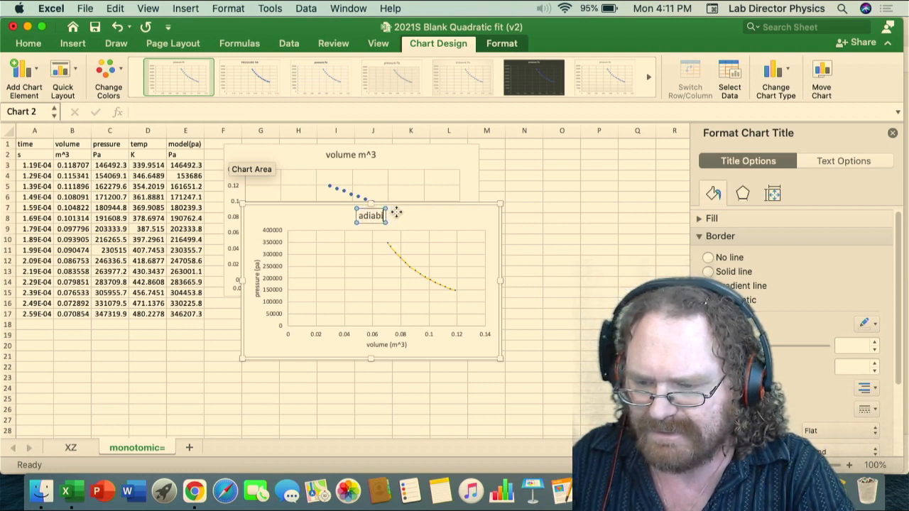
text(mpresssion of monotomic gas)
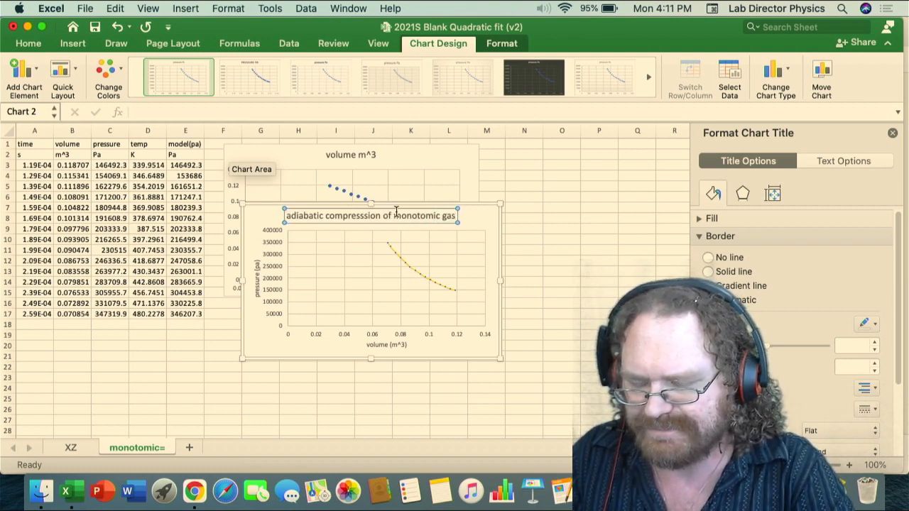
click(477, 225)
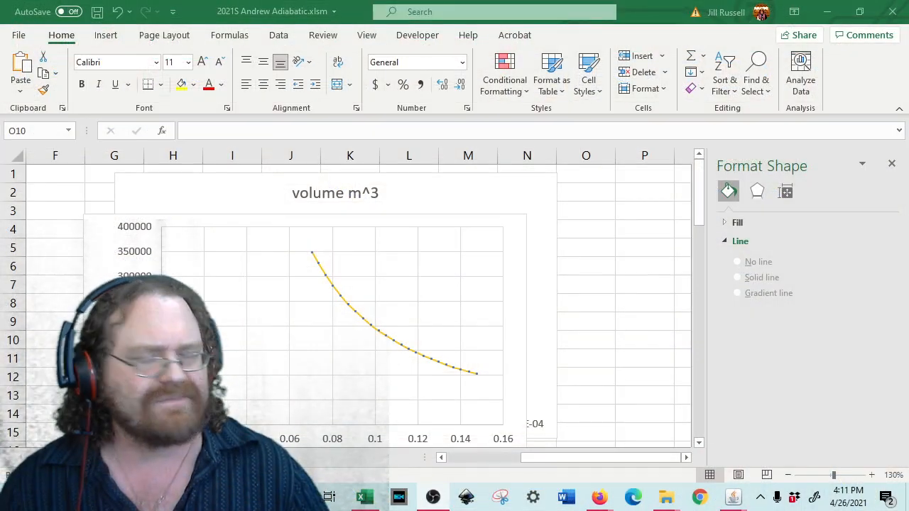
Step: In the 2021S Andrew Adiabatic.xlsm workbook, close the shape formatting pane and collapse the ribbon to free space for the sheet
click(893, 166)
click(893, 165)
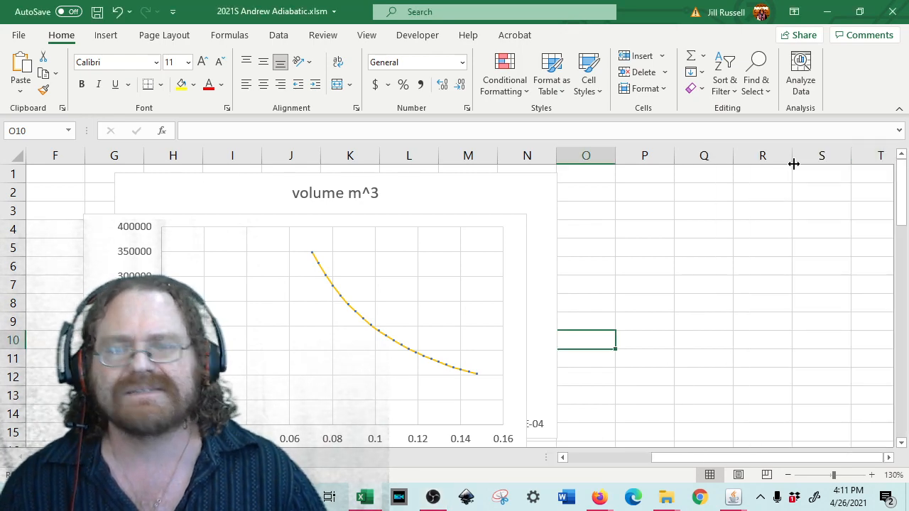
click(107, 36)
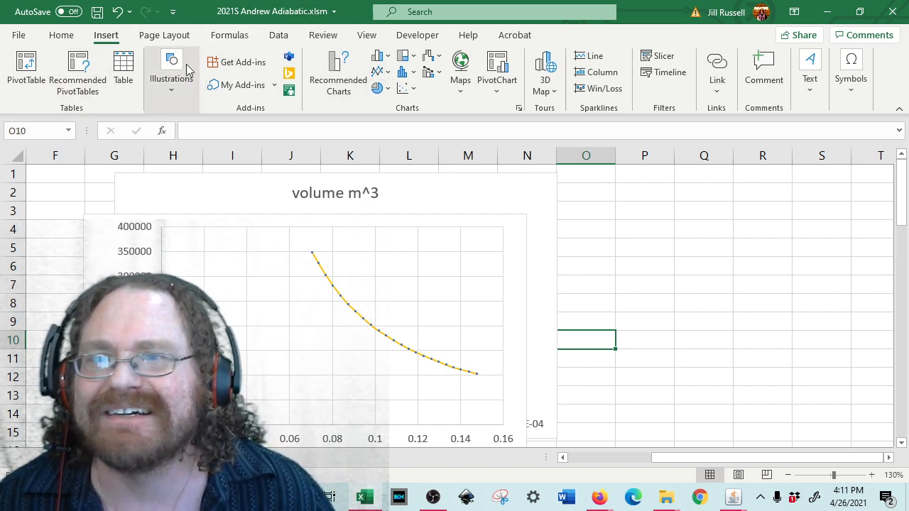
click(899, 113)
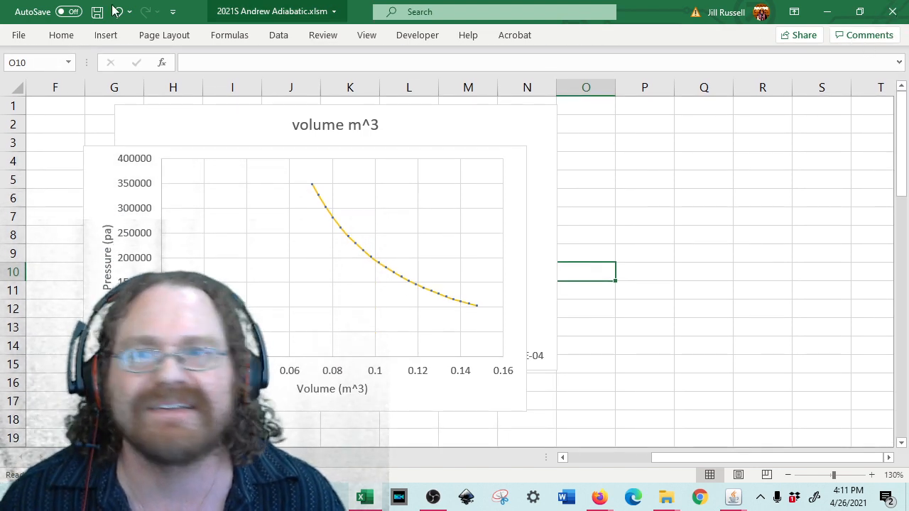
Step: Head column F, beside the model column, with "area" in F1 and the unit "J" in F2
click(106, 35)
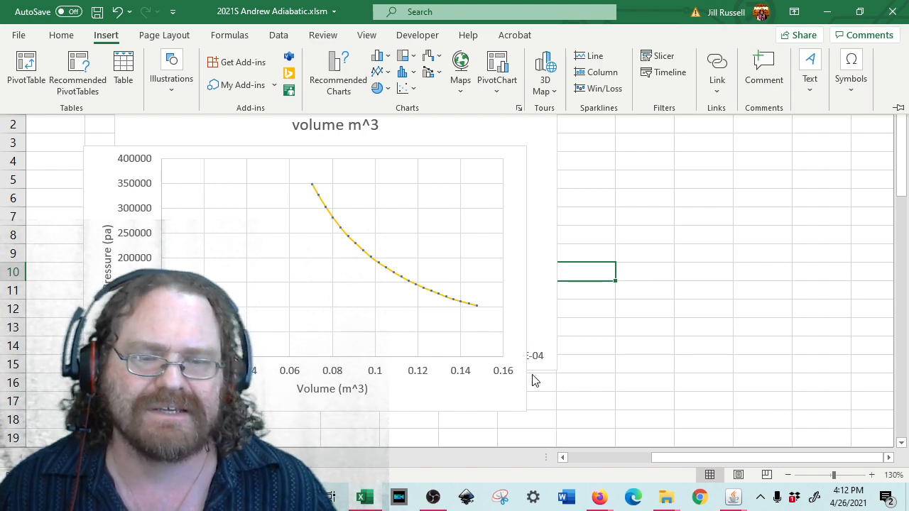
click(726, 456)
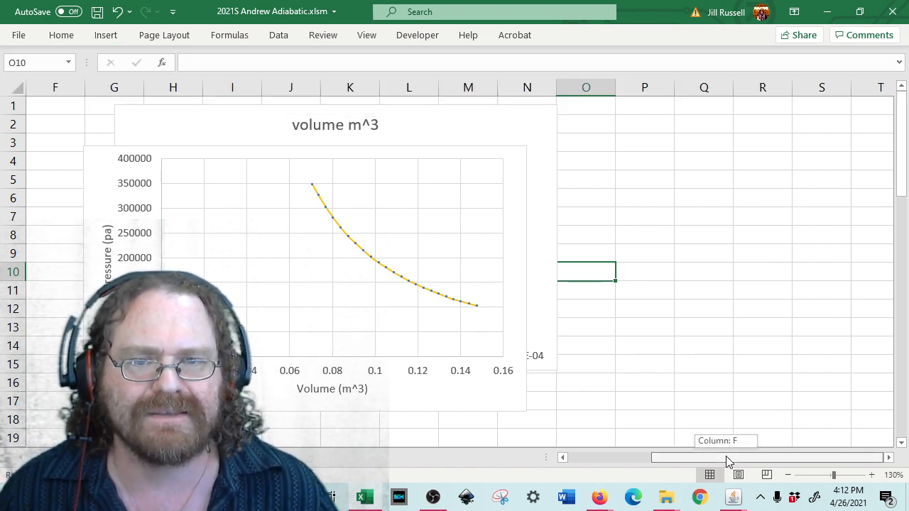
drag(726, 455, 674, 472)
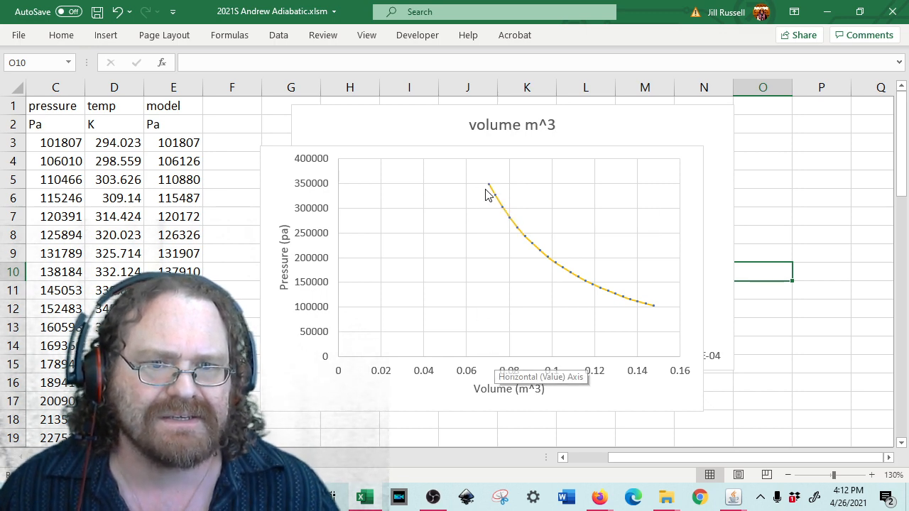
mouse_move(489, 189)
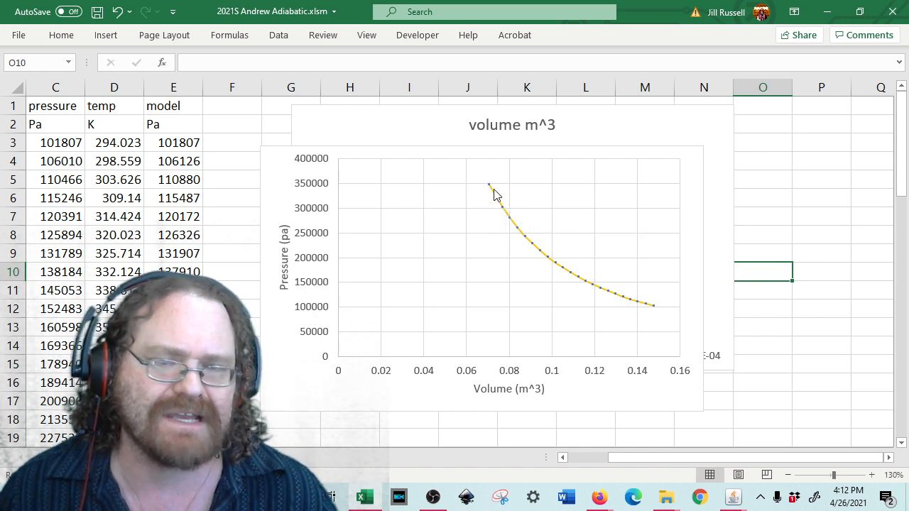
click(230, 102)
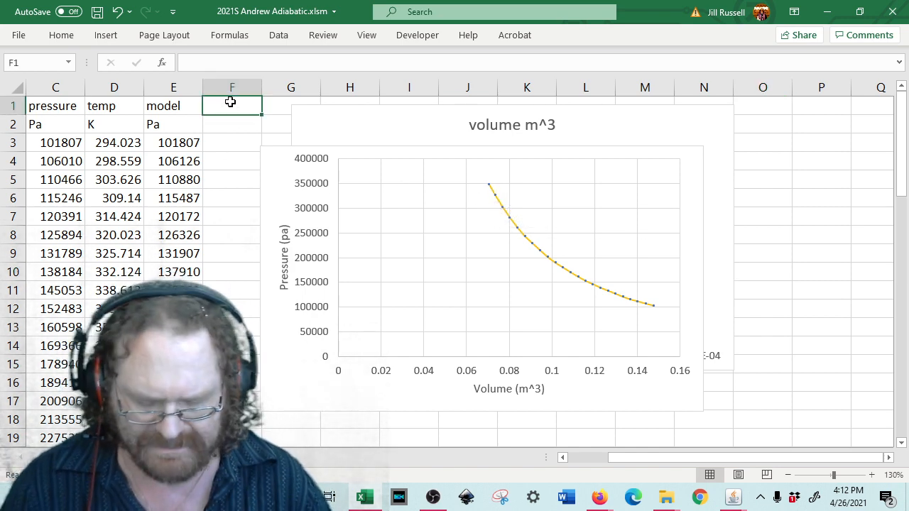
text(area)
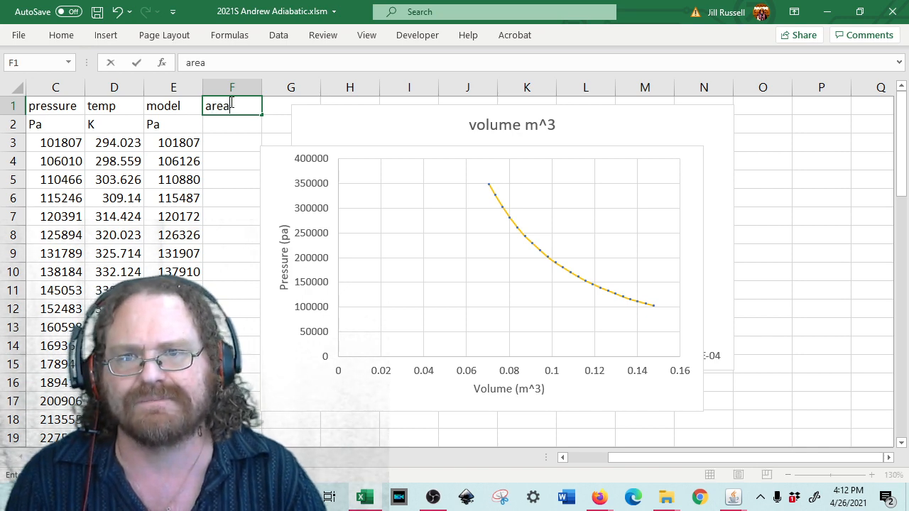
key(Return)
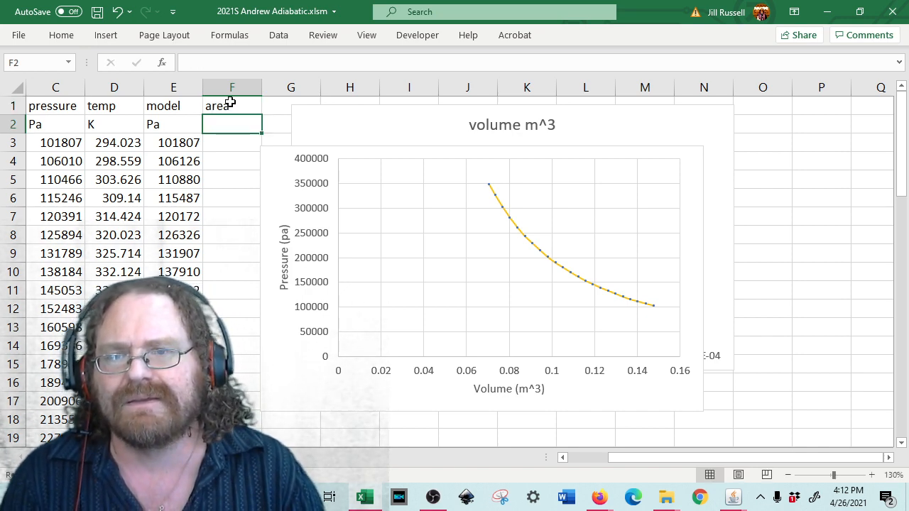
text(J)
key(Return)
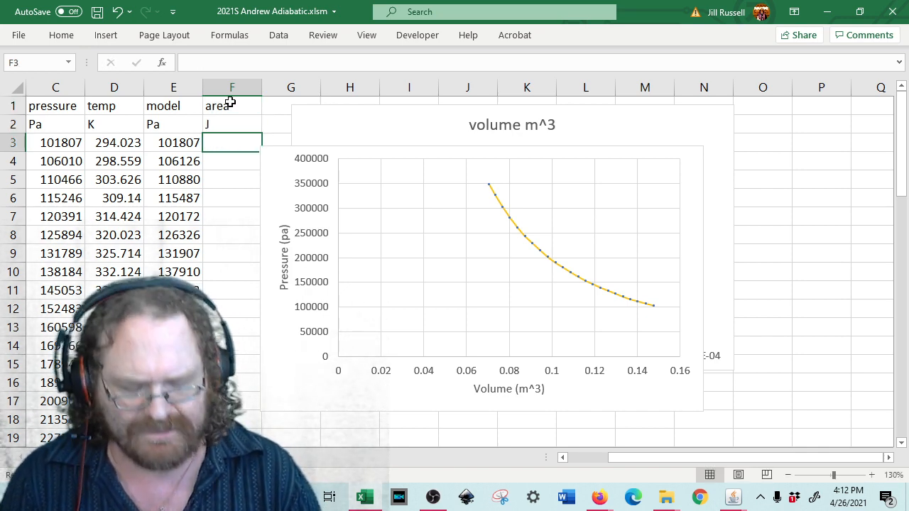
Step: Enter the trapezoid area formula =(B3-B4)*(C3+C4)/2 in F3, multiplying the volume difference by the average pressure
text(=()
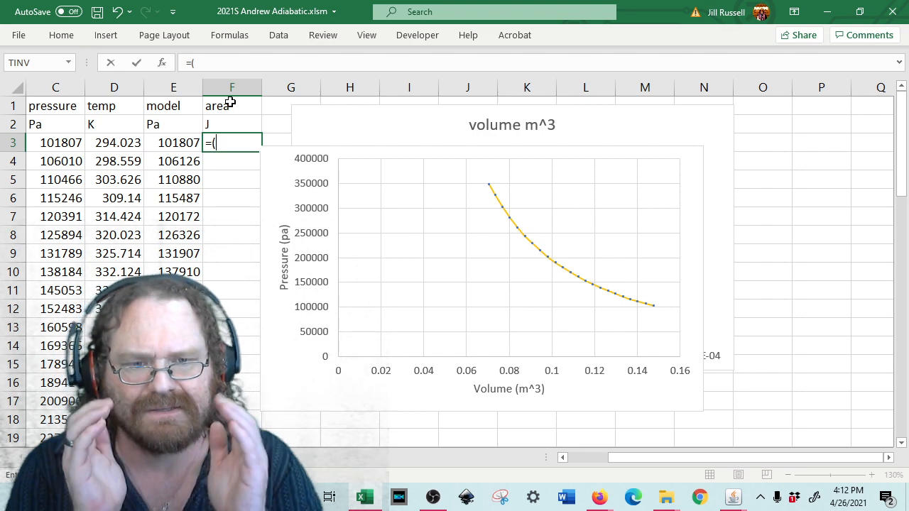
drag(662, 458, 624, 462)
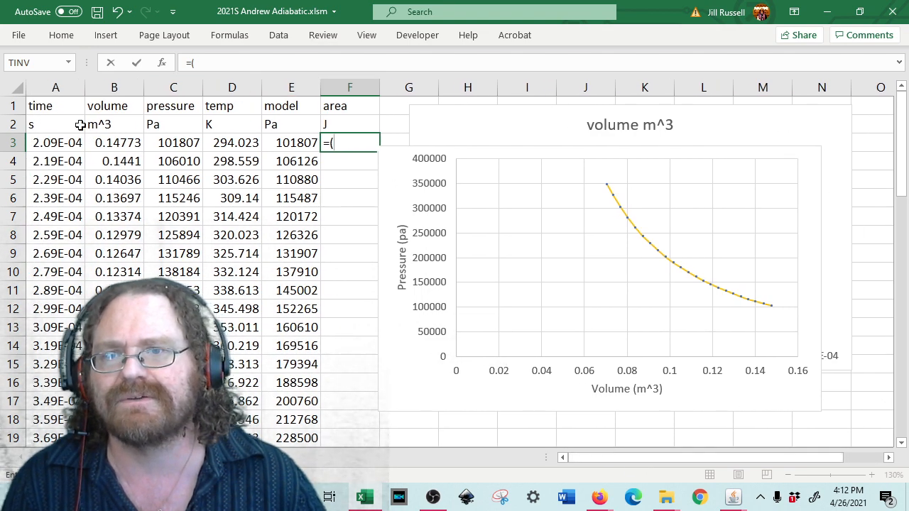
click(117, 144)
text(-)
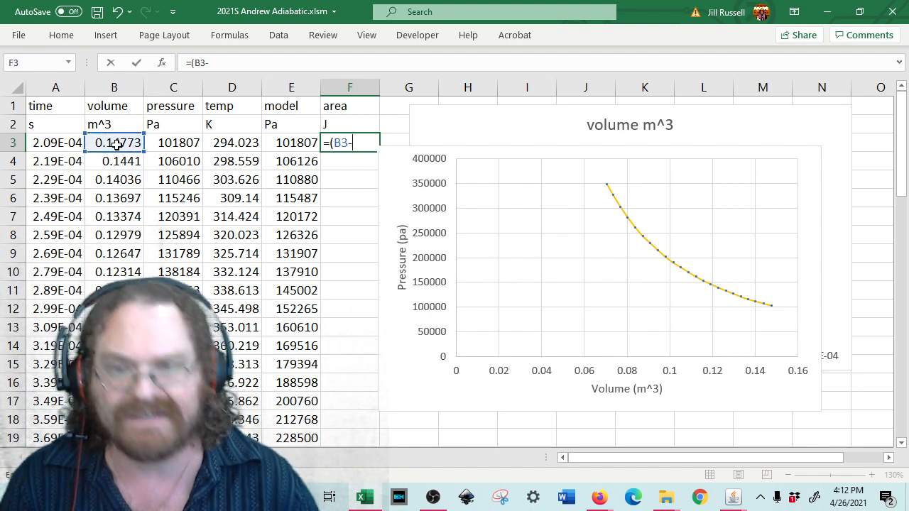
click(123, 155)
text())
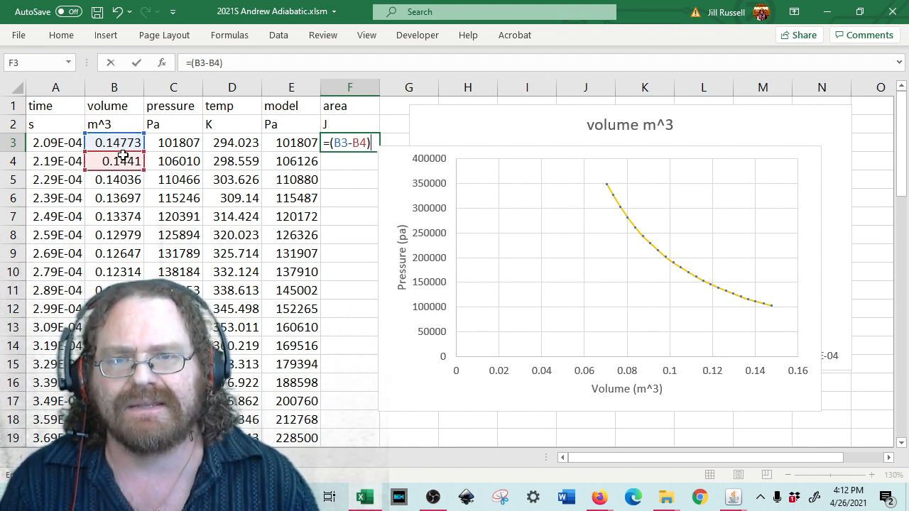
text(*)
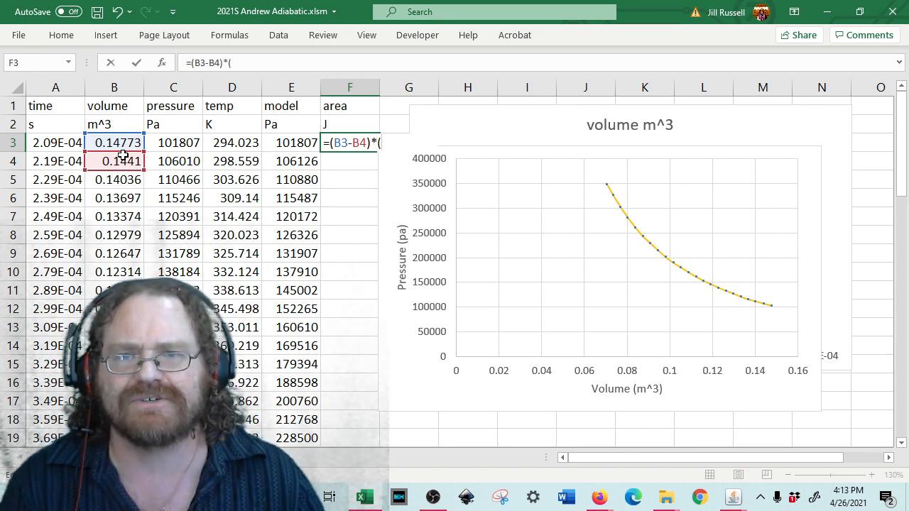
text(()
click(178, 143)
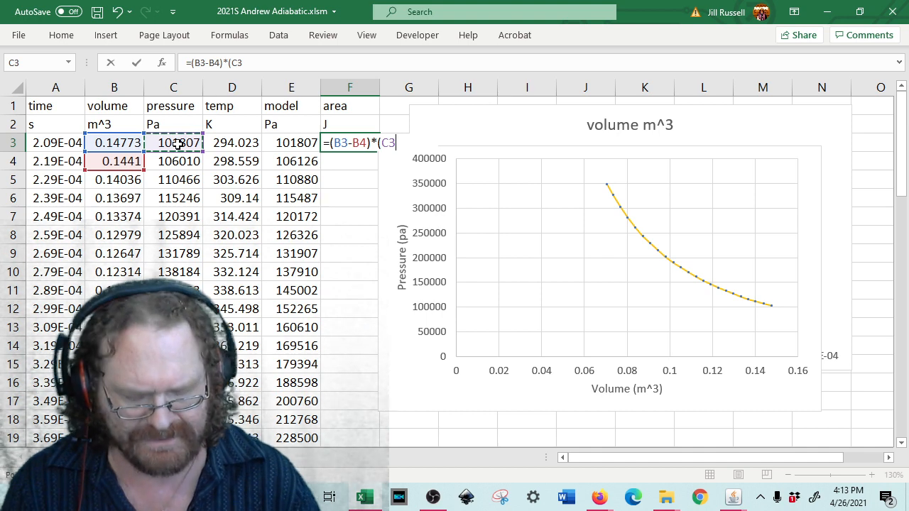
text(+)
click(178, 161)
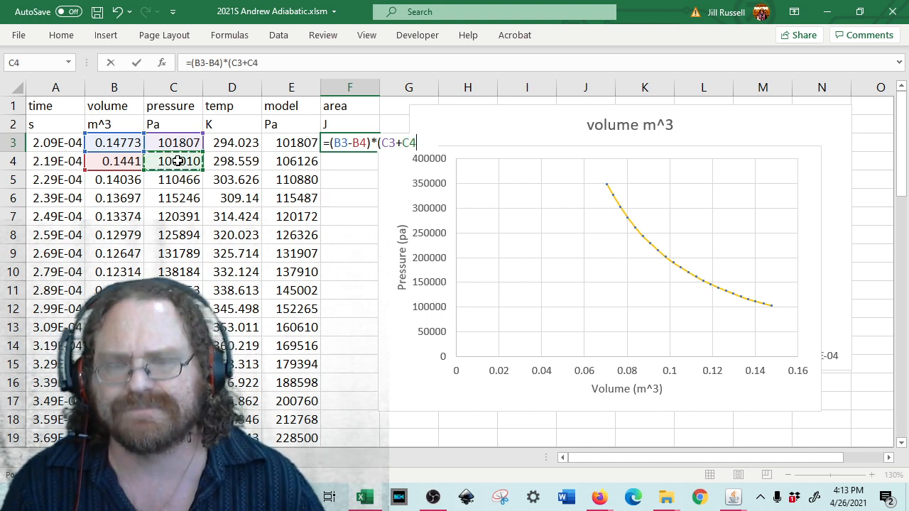
text())
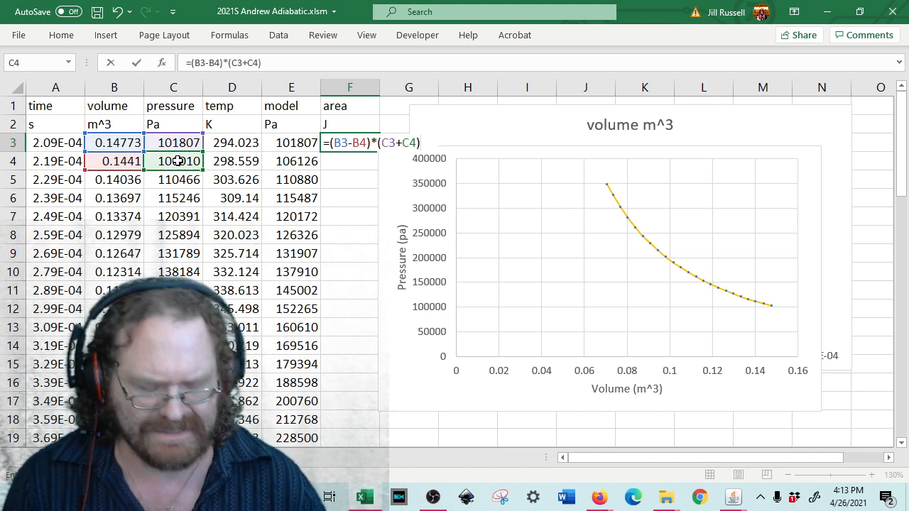
text(/2)
key(Return)
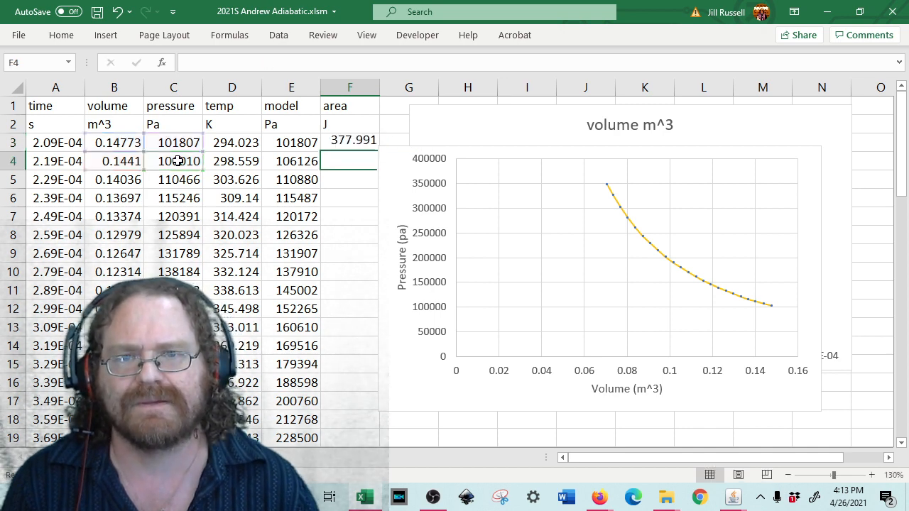
Step: Fill the F3 area formula down column F to the last data row and clear the entry in F25
click(366, 146)
drag(396, 155, 375, 293)
click(373, 147)
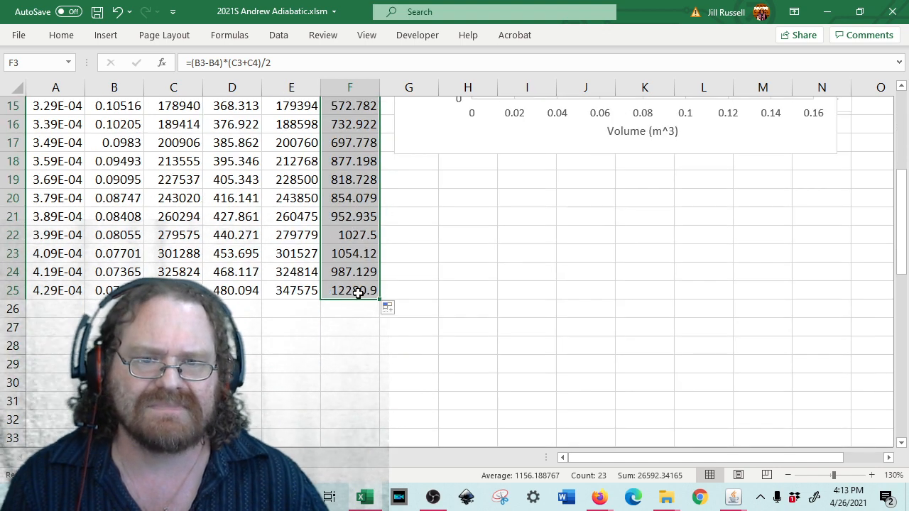
click(357, 290)
click(315, 62)
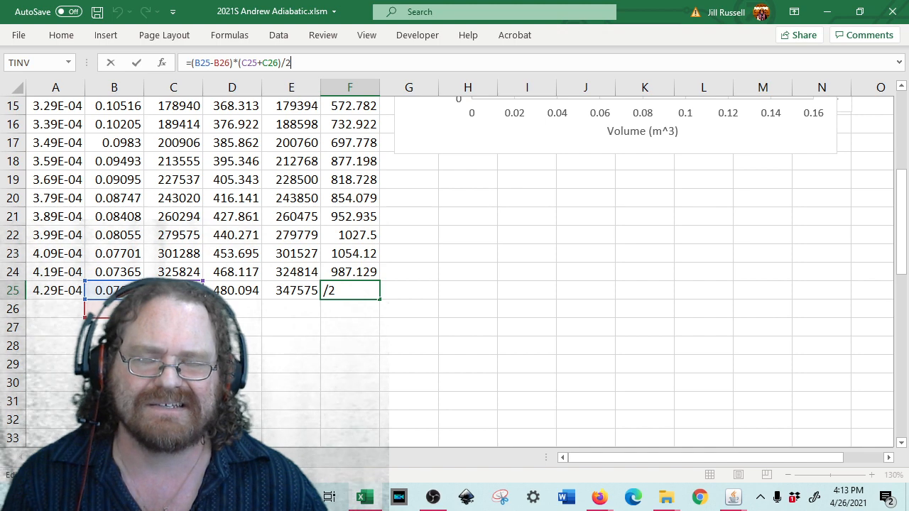
key(Escape)
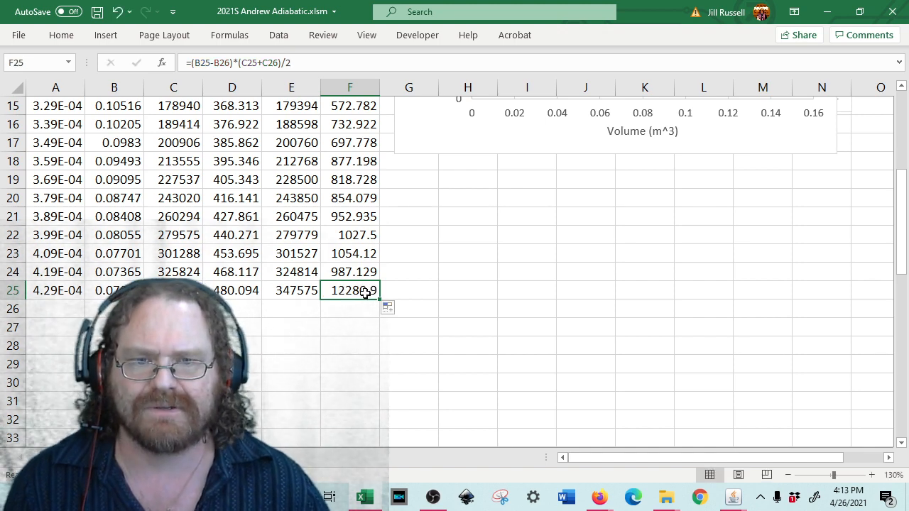
key(Delete)
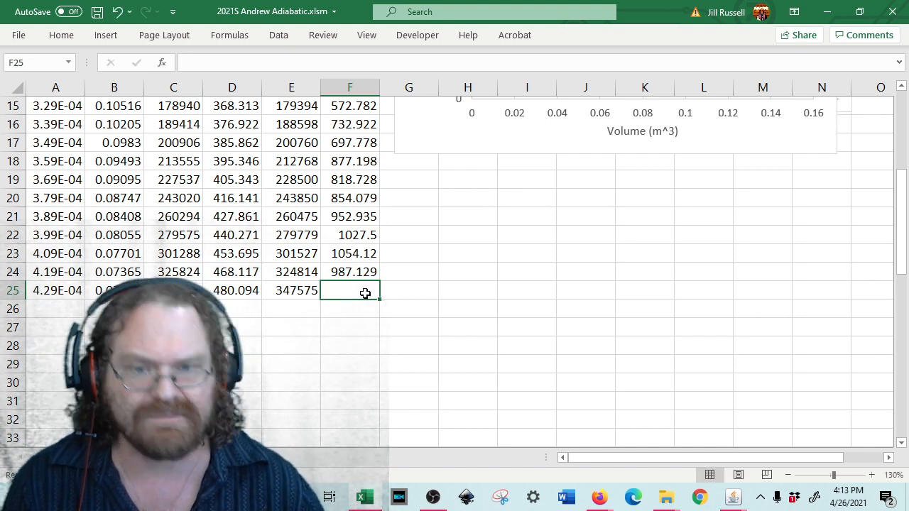
Step: Label E26 "sum" and total the area values F3 to F24 in F26 with the SUM function
click(292, 311)
text(sum)
key(Tab)
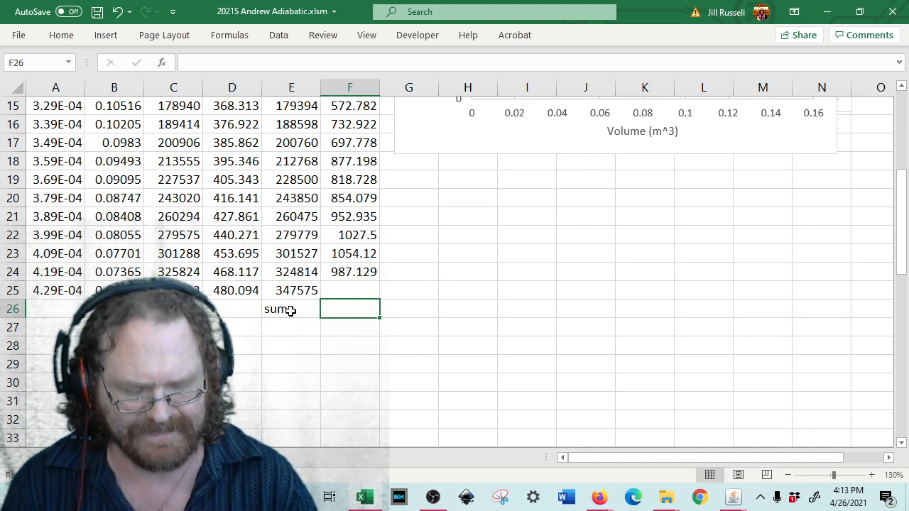
text(=s8)
key(BackSpace)
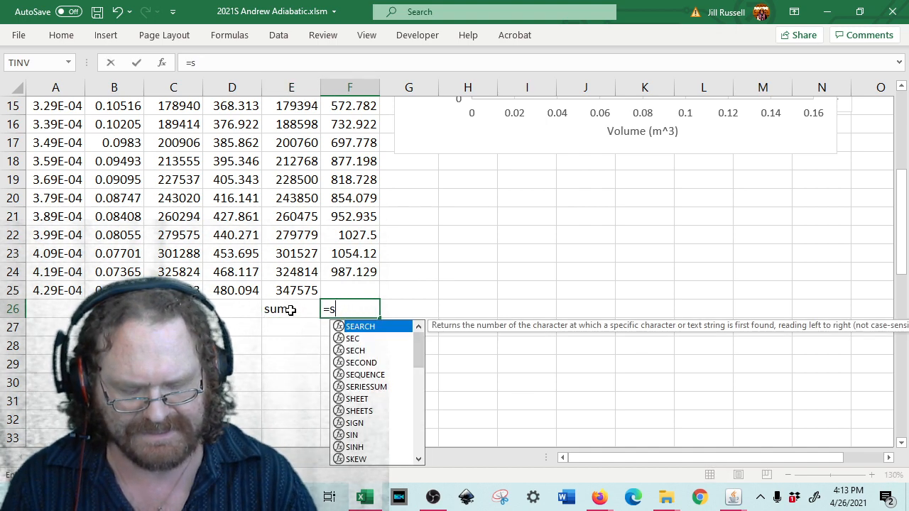
text(um()
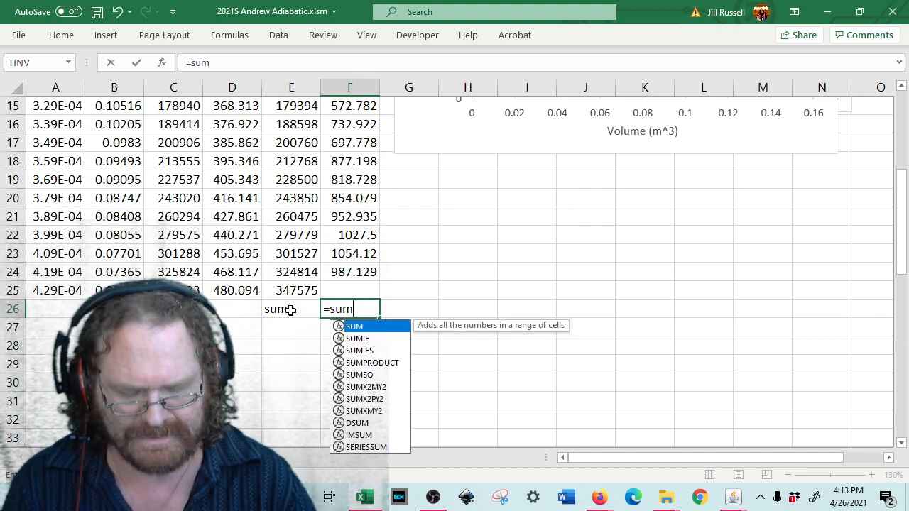
click(341, 272)
drag(340, 273, 349, 146)
key(Return)
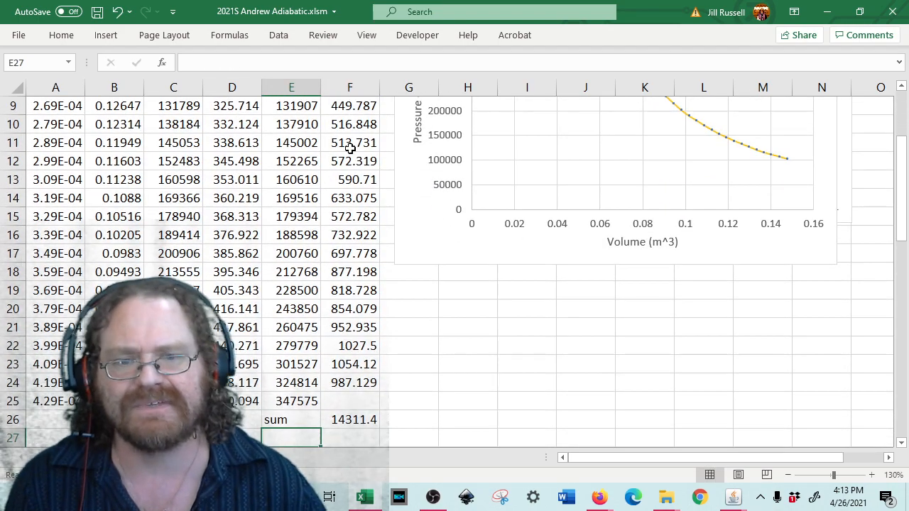
Step: Enter the unit "J" in G26, beside the summed area
click(353, 419)
click(407, 418)
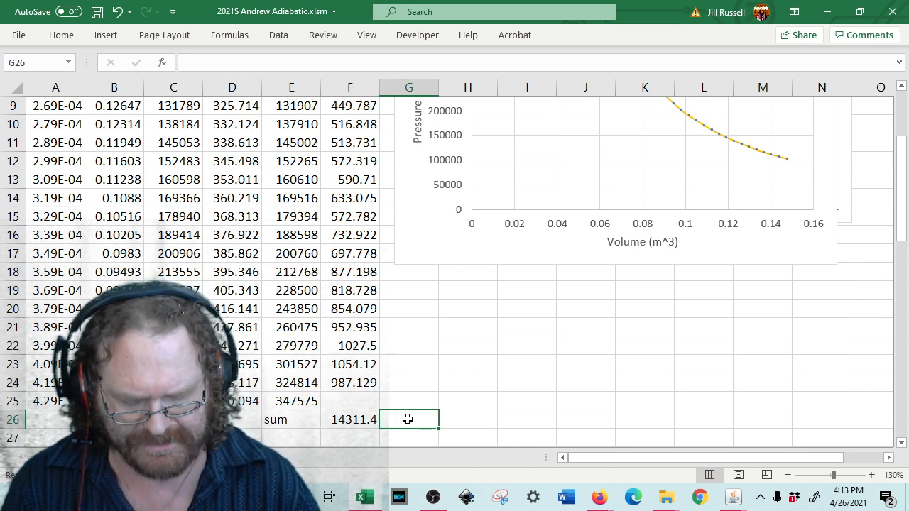
text(J)
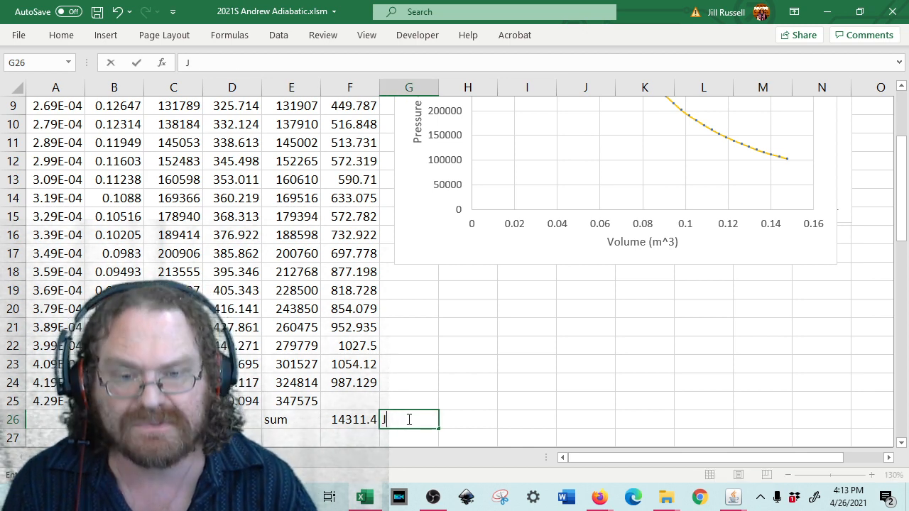
click(433, 349)
Step: Rename the current worksheet and create a copy of it within the 2021S Andrew Adiabatic.xlsm workbook
scroll(455, 365, up, 3)
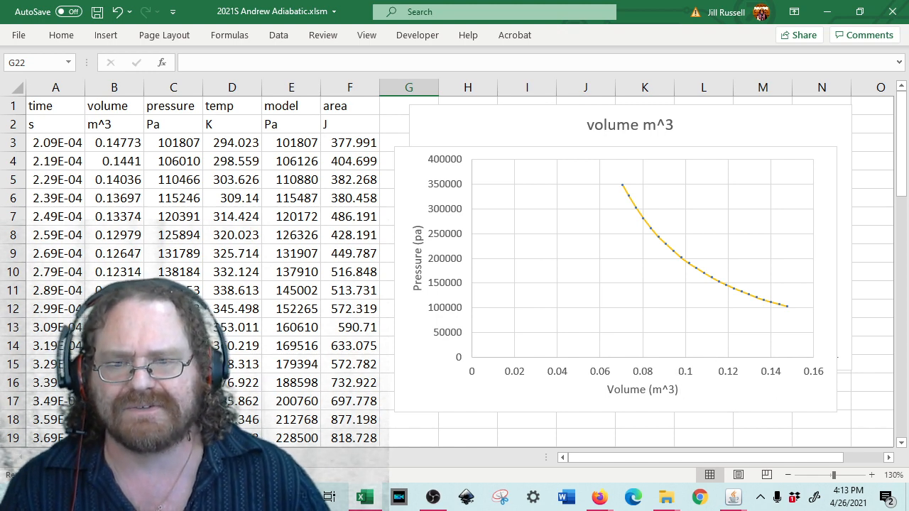
right_click(126, 247)
click(167, 293)
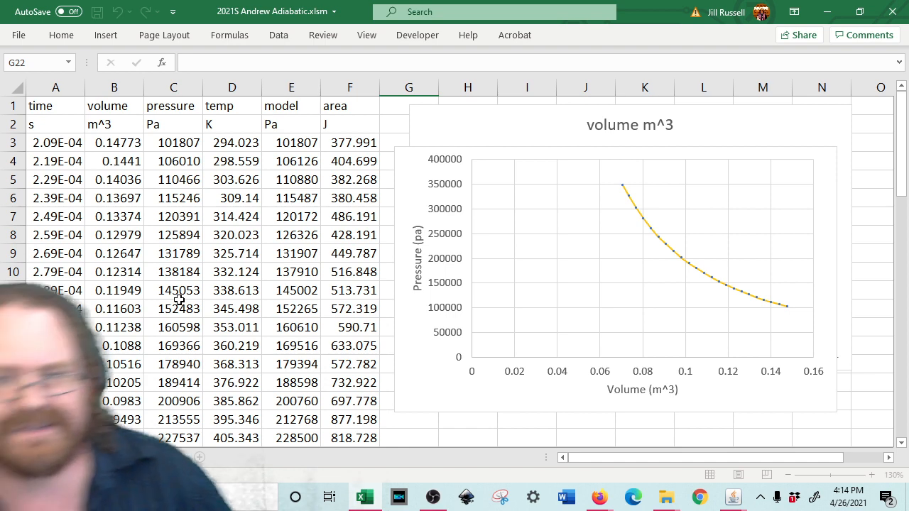
key(Return)
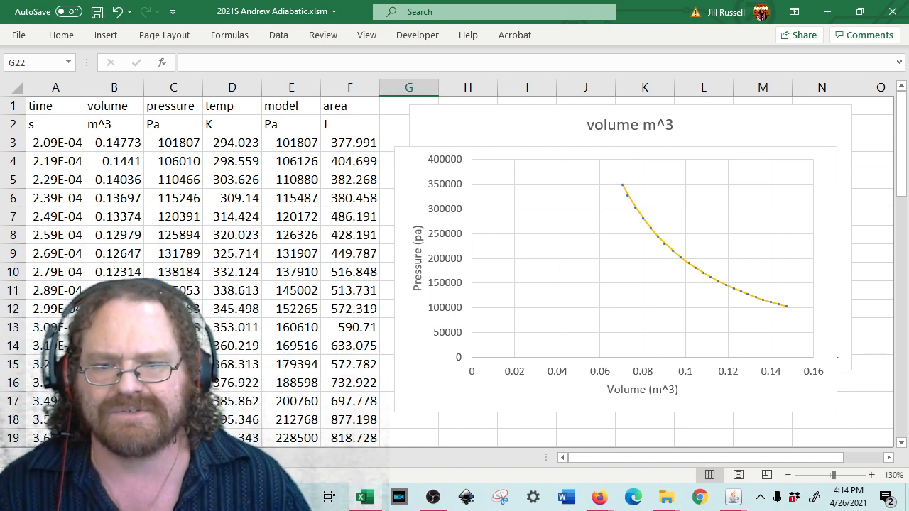
right_click(150, 458)
click(213, 319)
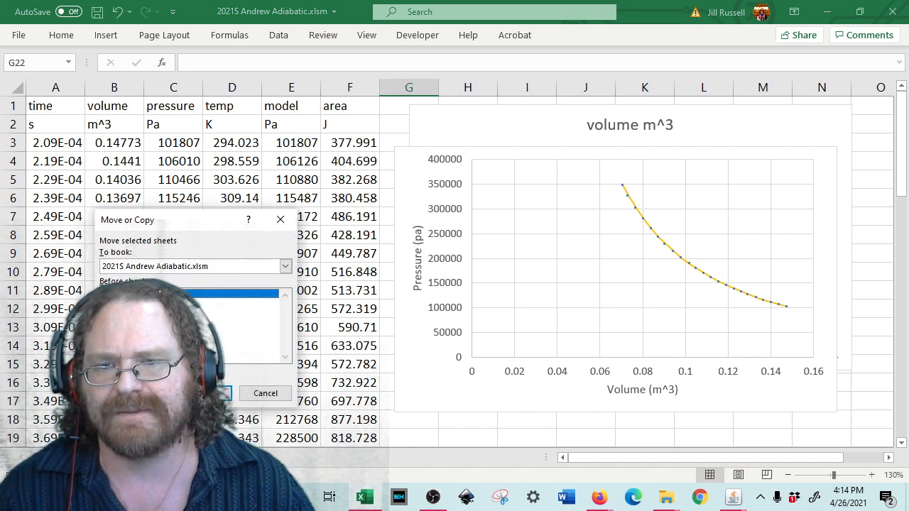
click(206, 393)
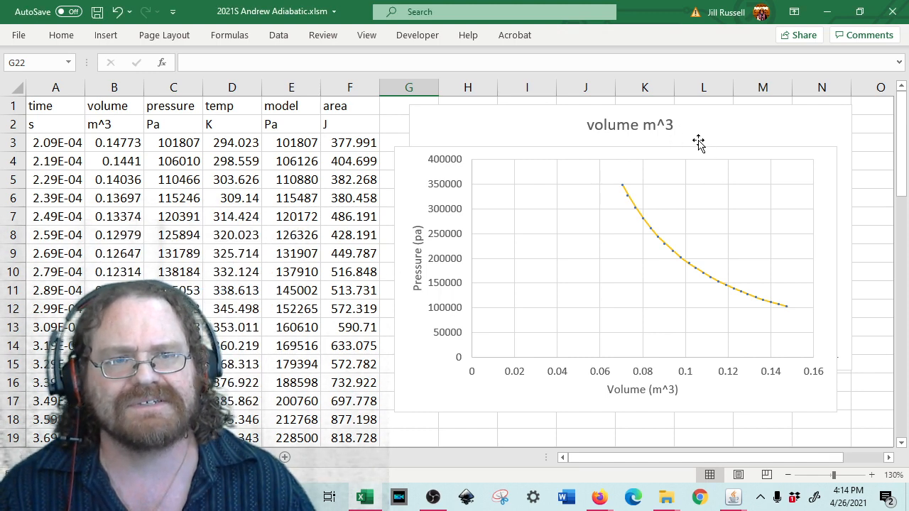
Step: Retitle the chart reading "volume m^3" as "Adiabatic compression of a monotomic gas" and close the title formatting pane
double_click(637, 126)
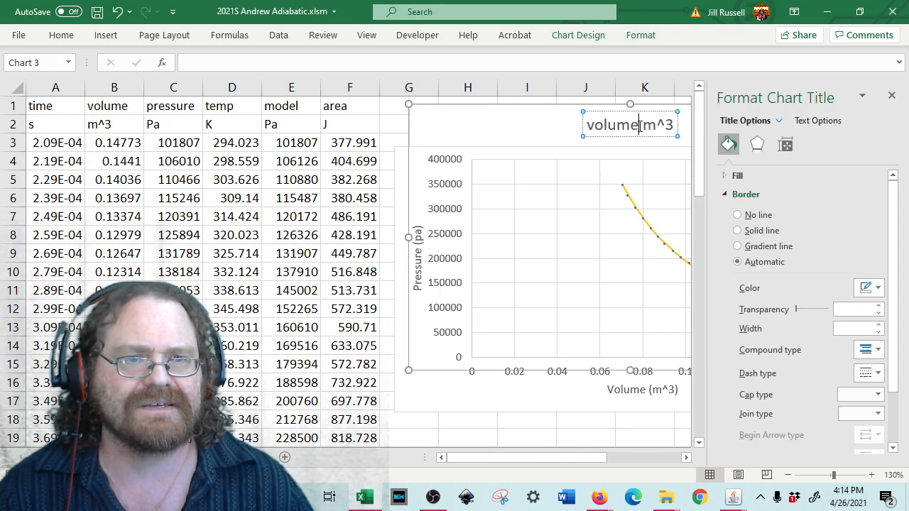
drag(673, 126, 558, 122)
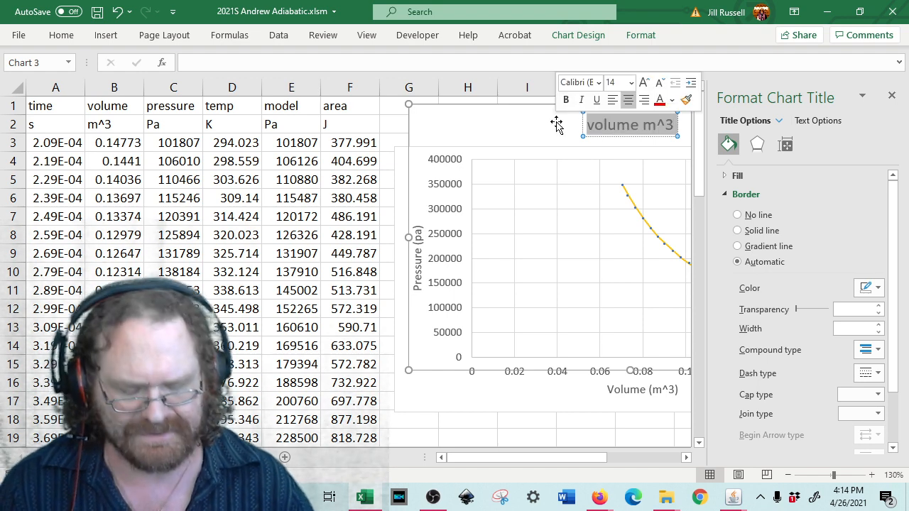
text(Adia)
key(BackSpace)
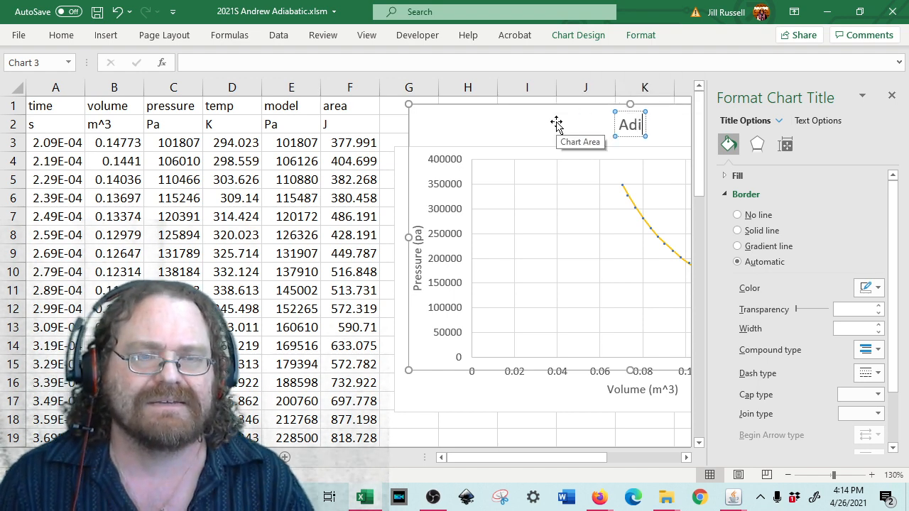
text(abatic com)
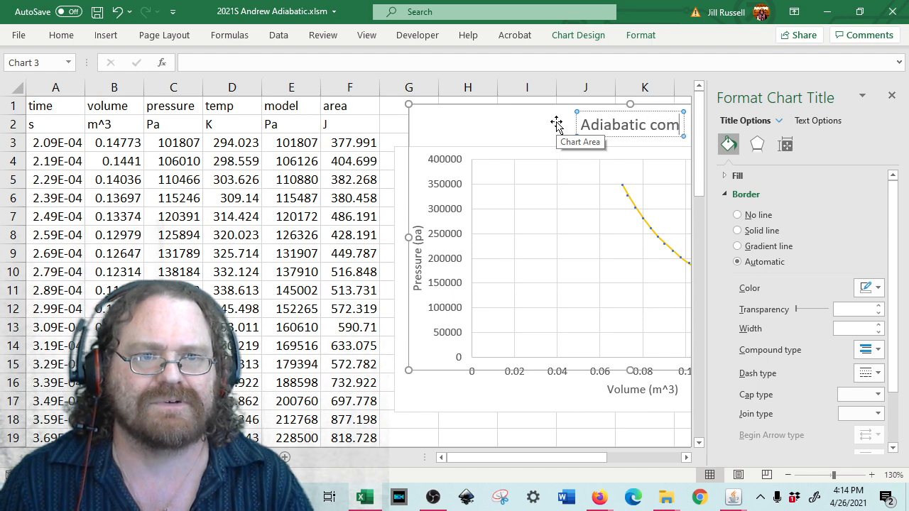
text(pression of)
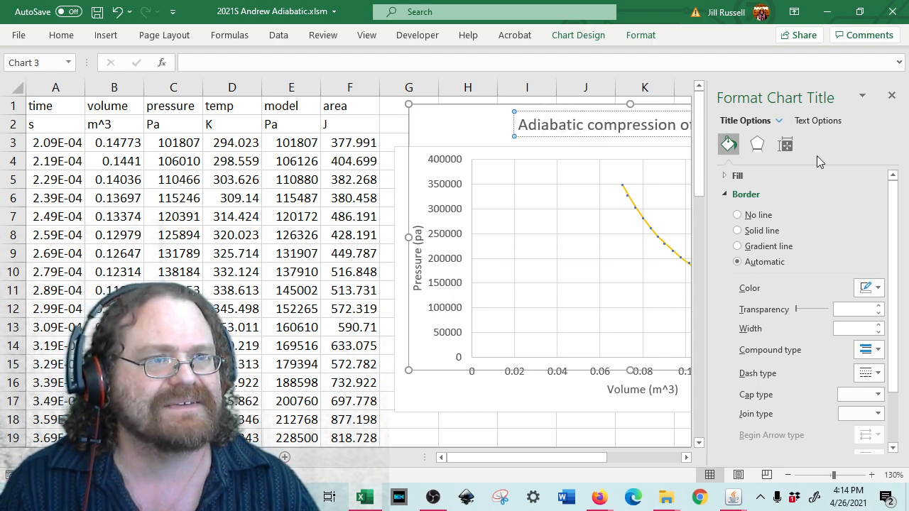
click(891, 95)
text(a mon)
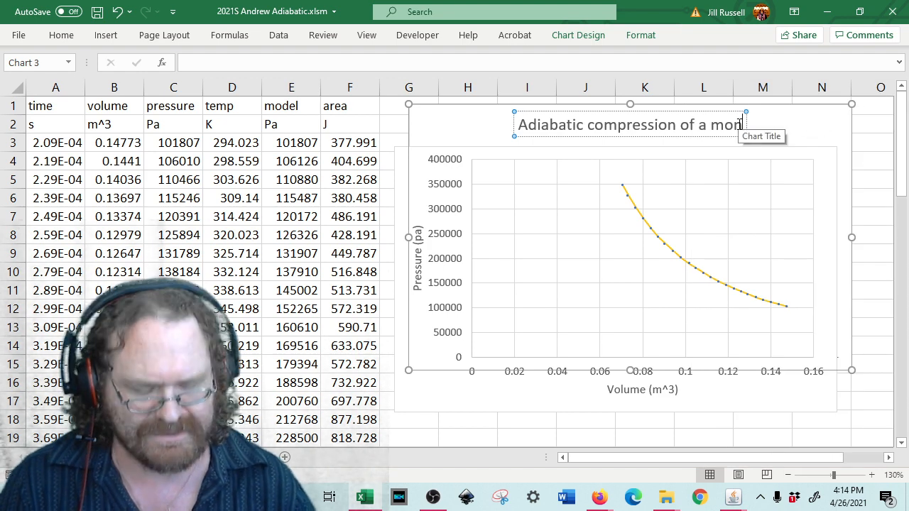
text(otomic gas)
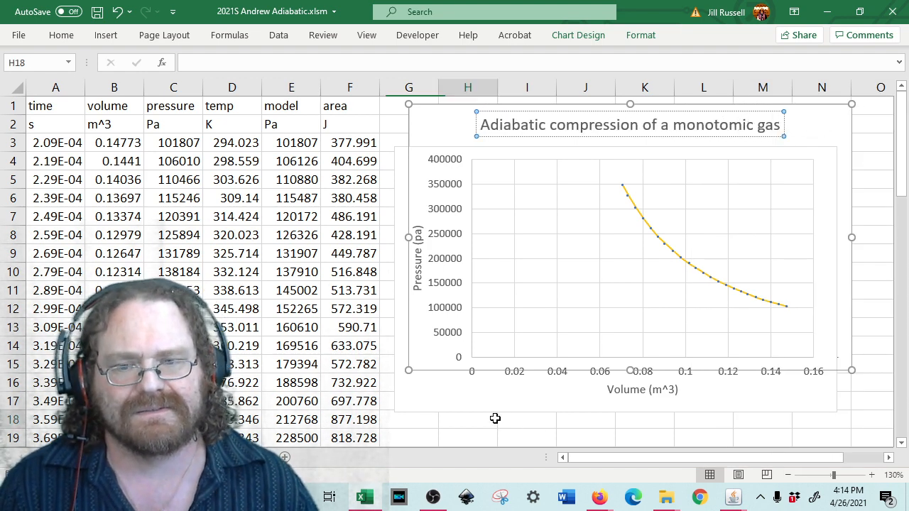
click(494, 419)
Step: Switch to the other version of the data sheet and rename its tab
right_click(123, 457)
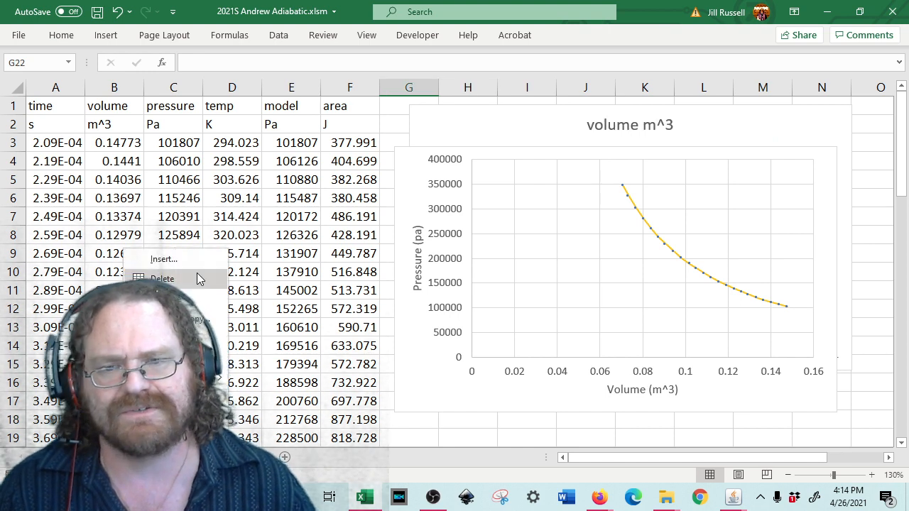
click(196, 303)
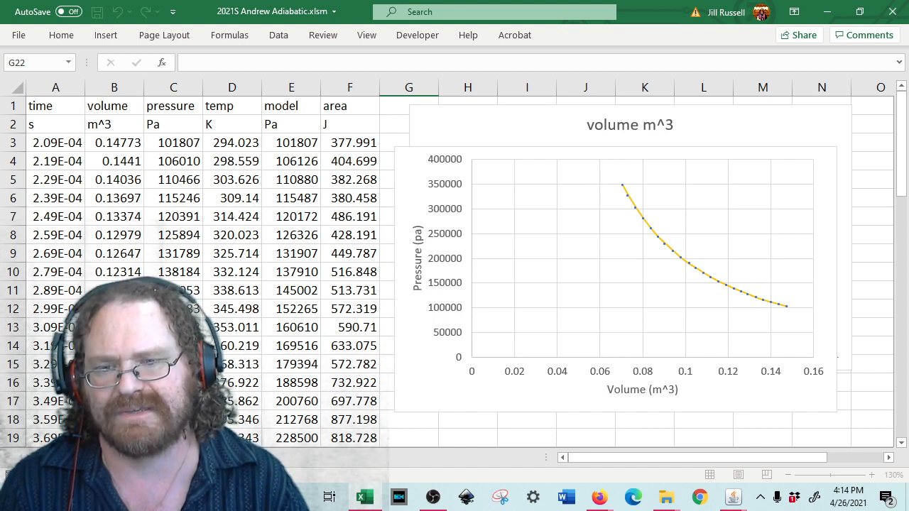
click(220, 291)
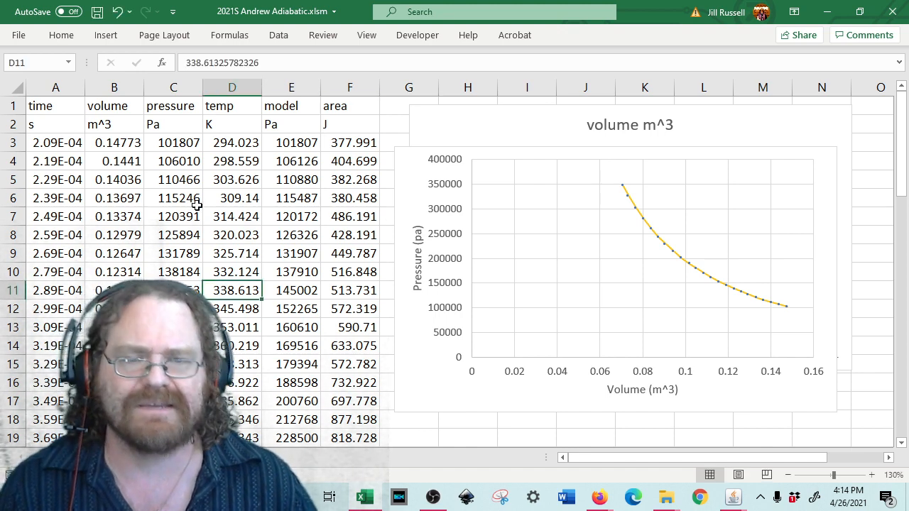
Step: Move the pressure chart down the sheet so it no longer covers the volume m^3 chart
click(463, 128)
drag(408, 171, 274, 390)
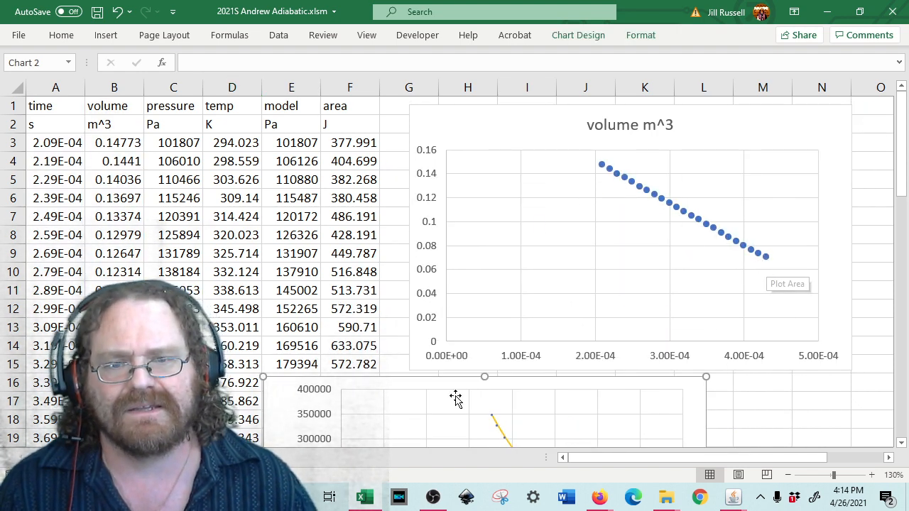
Step: Move the pressure chart up beside the data columns and highlight the 5/3 exponents in the model formula in E3
drag(284, 398, 408, 140)
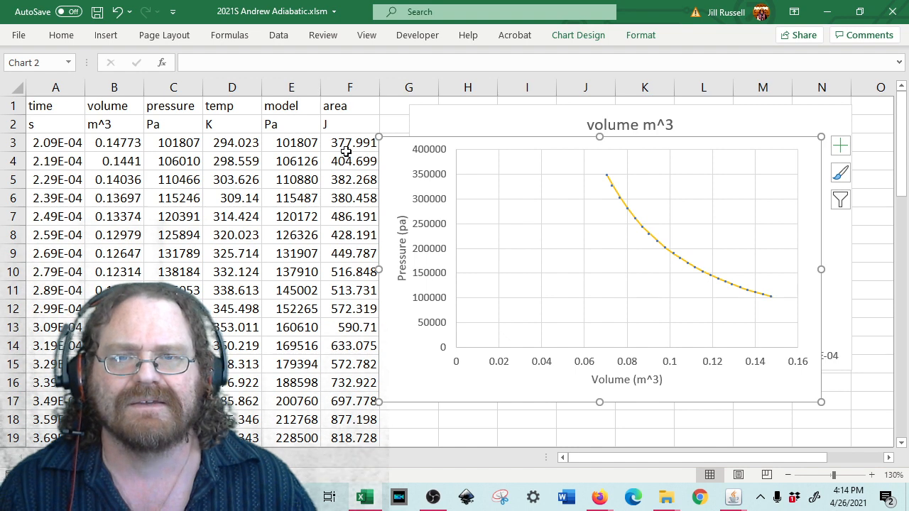
click(305, 144)
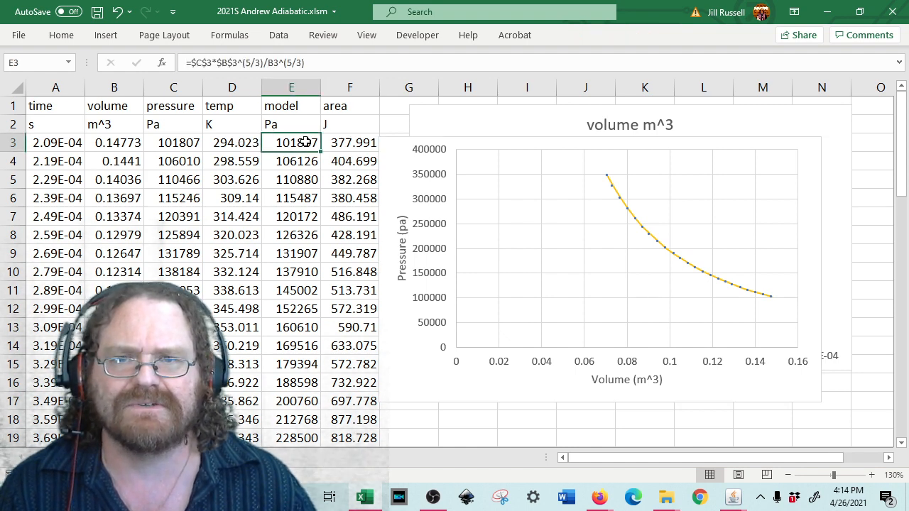
drag(246, 65, 263, 64)
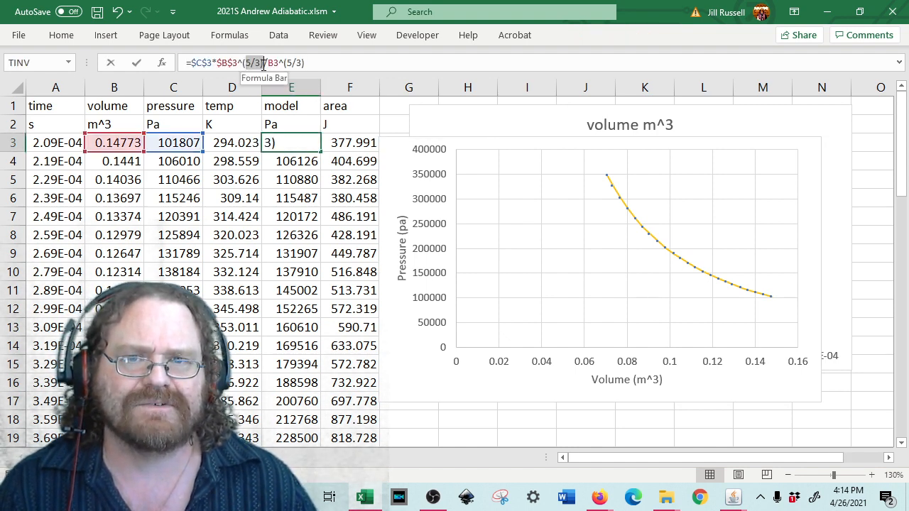
drag(287, 64, 306, 65)
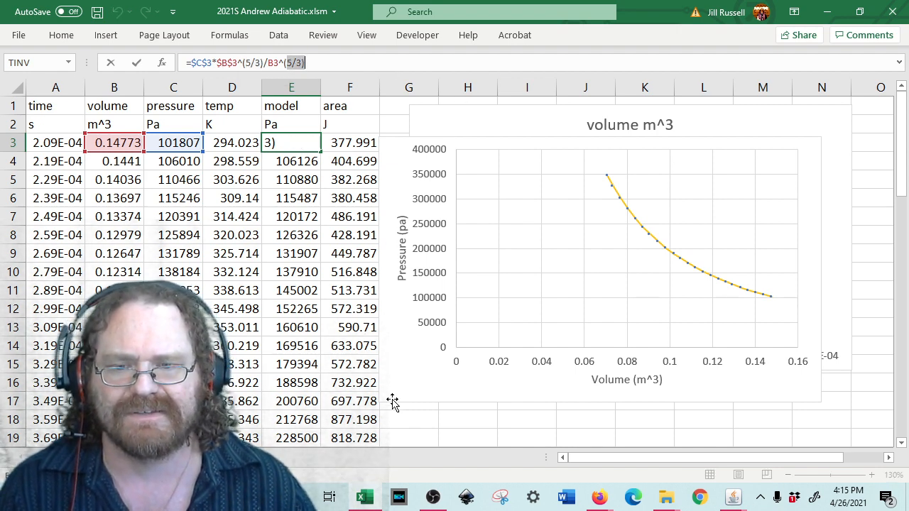
Step: Switch to the Adiabatic simulation, widen its window slightly and set the loss coefficient to 5.57
click(736, 501)
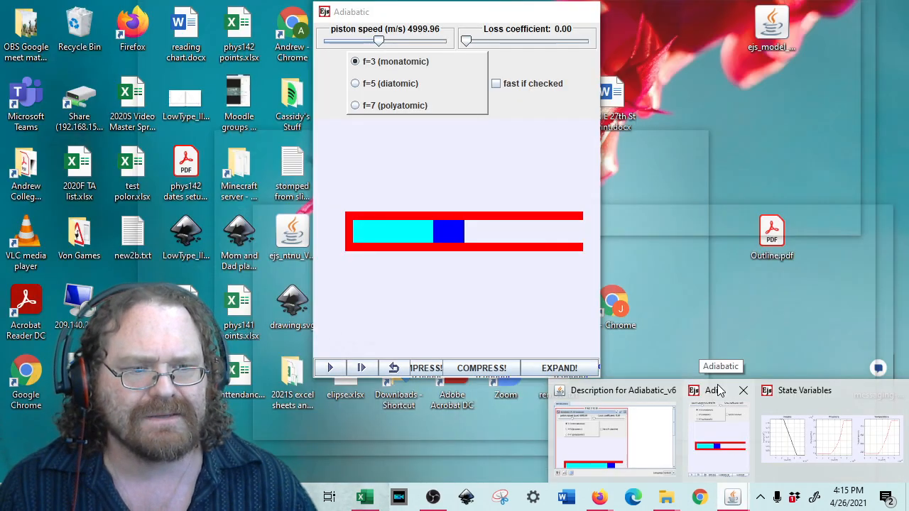
click(720, 389)
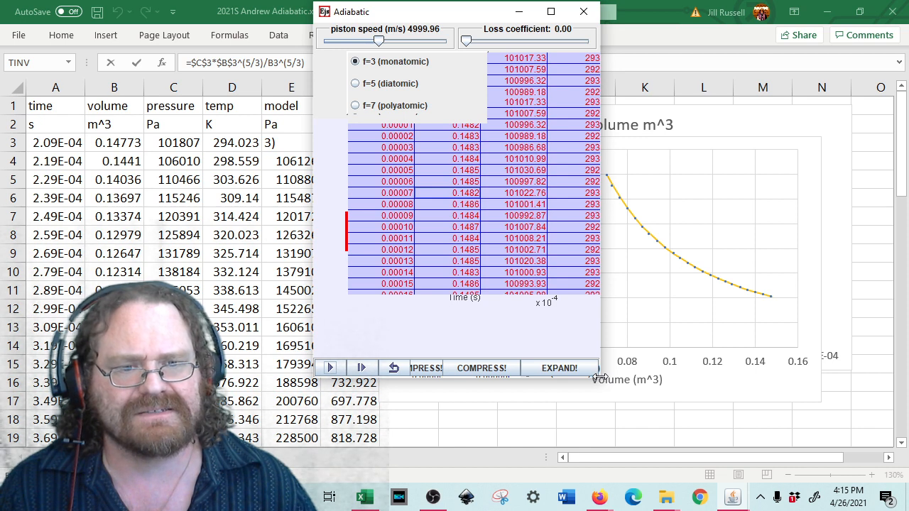
drag(599, 377, 610, 379)
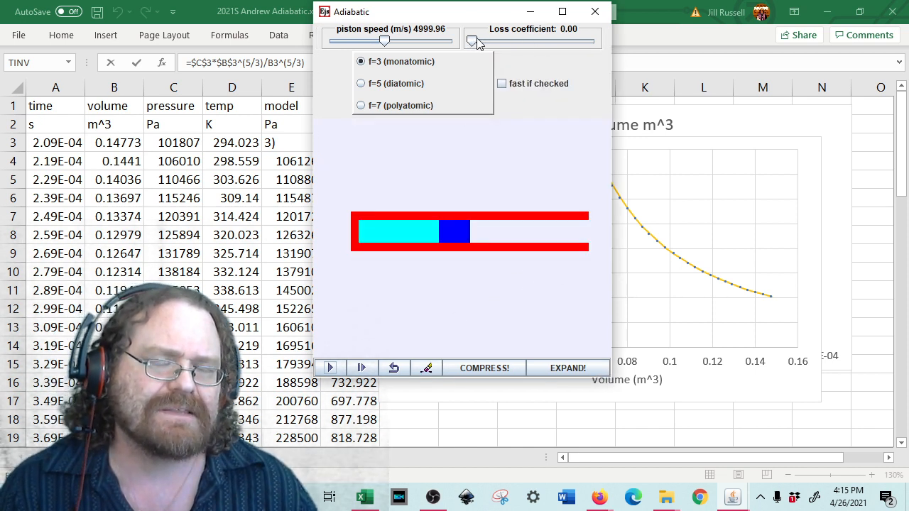
drag(474, 43, 541, 43)
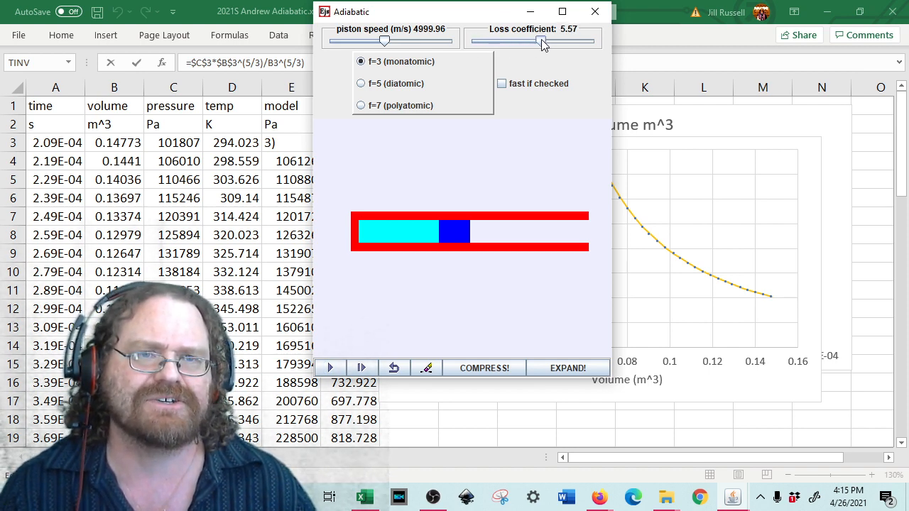
Step: Run the simulation with the monatomic gas, compressing the piston and expanding it again
click(495, 370)
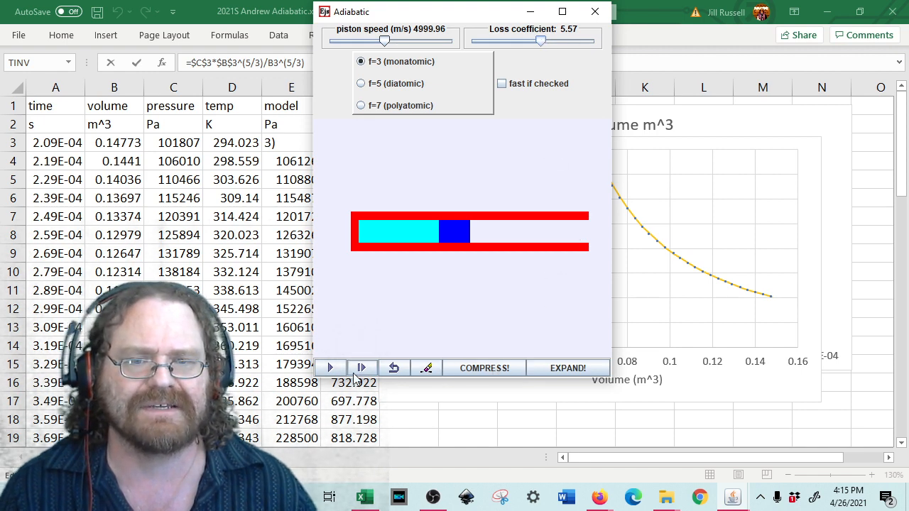
click(487, 369)
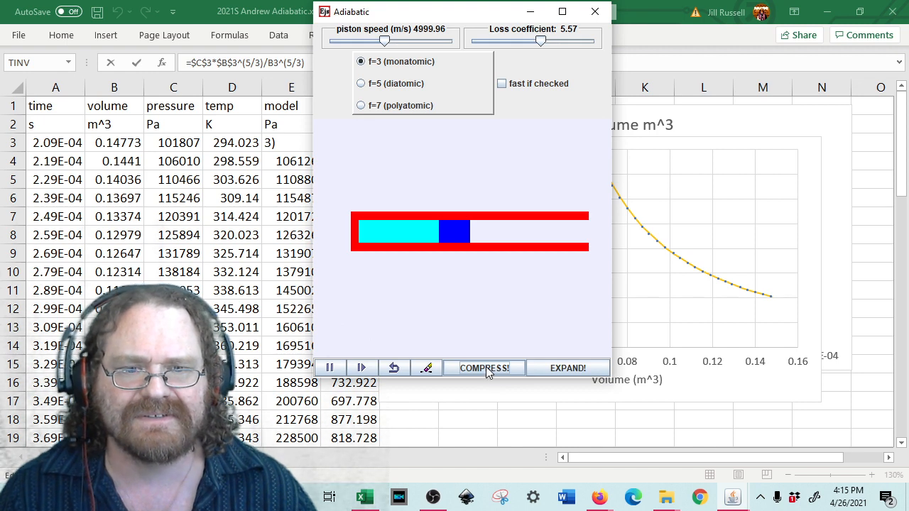
click(572, 369)
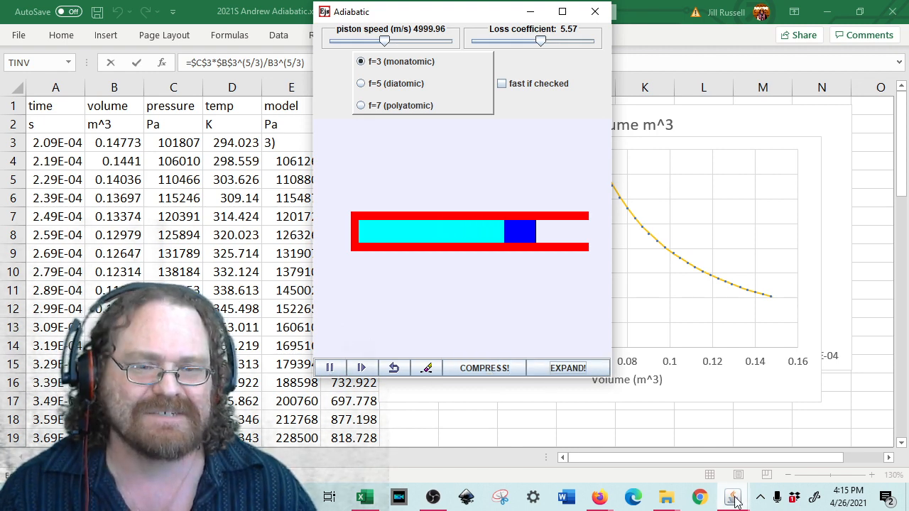
Step: Bring up the simulation's State Variables window to examine the volume, pressure and temperature plots over time
mouse_move(734, 499)
click(814, 433)
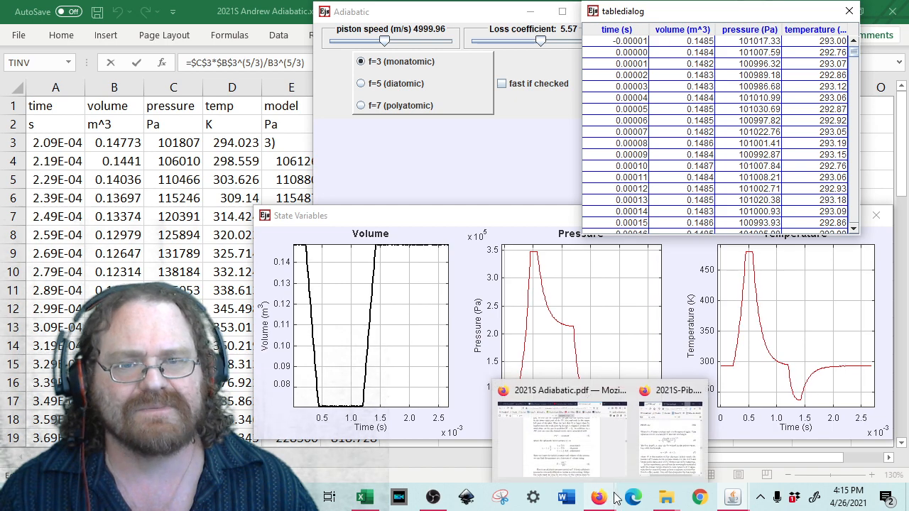
mouse_move(656, 496)
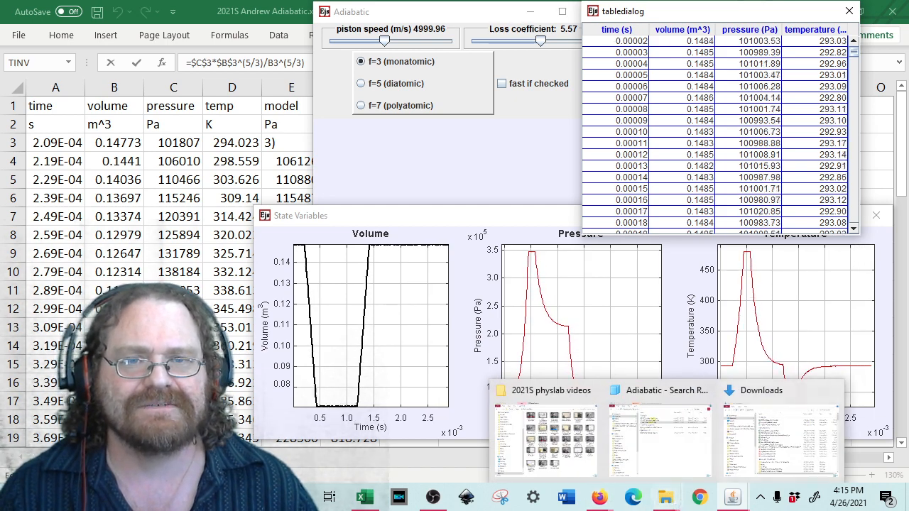